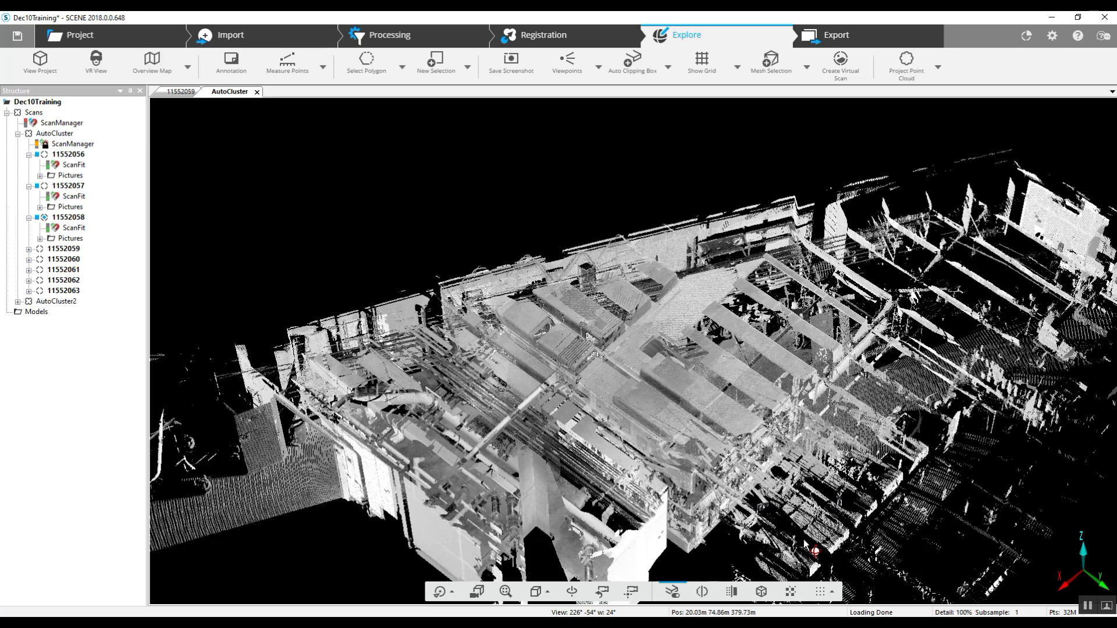
Examine the AutoCluster point cloud from above, up close and from below, and close its 3D view.
{"action": "scroll", "coordinate": [724, 421], "scroll_direction": "up", "scroll_amount": 3}
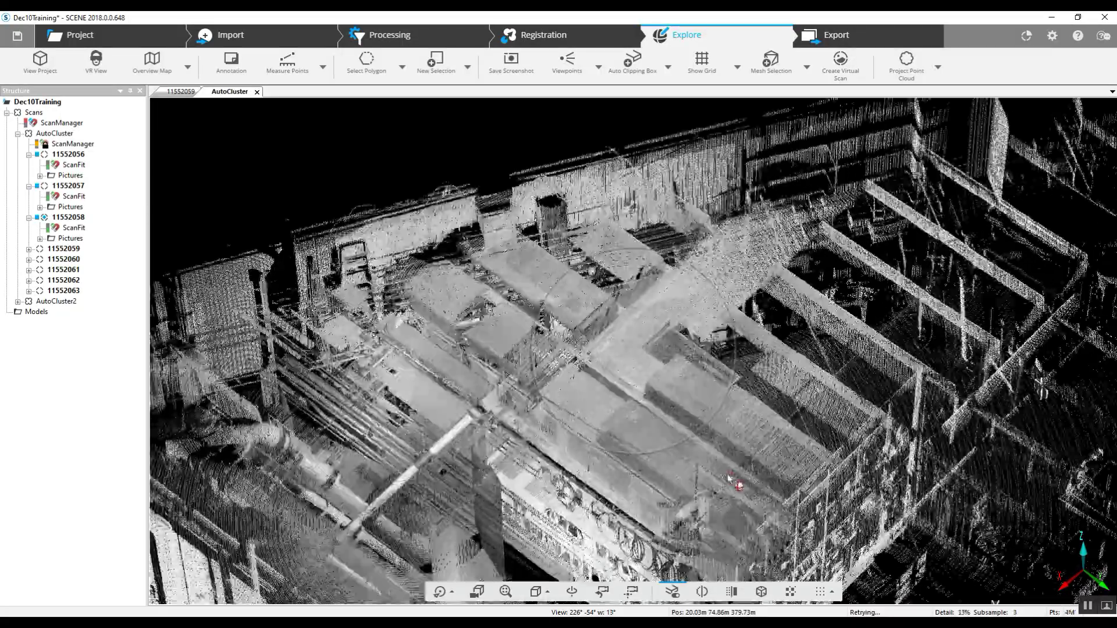
{"action": "left_click_drag", "start_coordinate": [729, 477], "coordinate": [780, 402]}
{"action": "scroll", "coordinate": [780, 402], "scroll_direction": "up", "scroll_amount": 4}
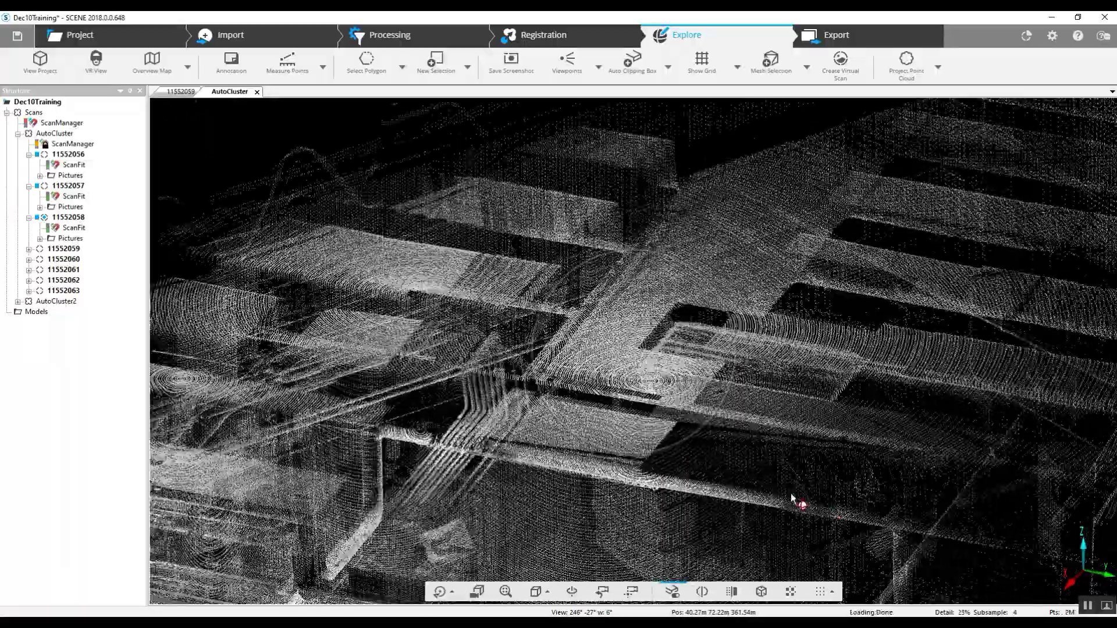
{"action": "left_click_drag", "start_coordinate": [791, 497], "coordinate": [843, 312]}
{"action": "scroll", "coordinate": [843, 312], "scroll_direction": "down", "scroll_amount": 3}
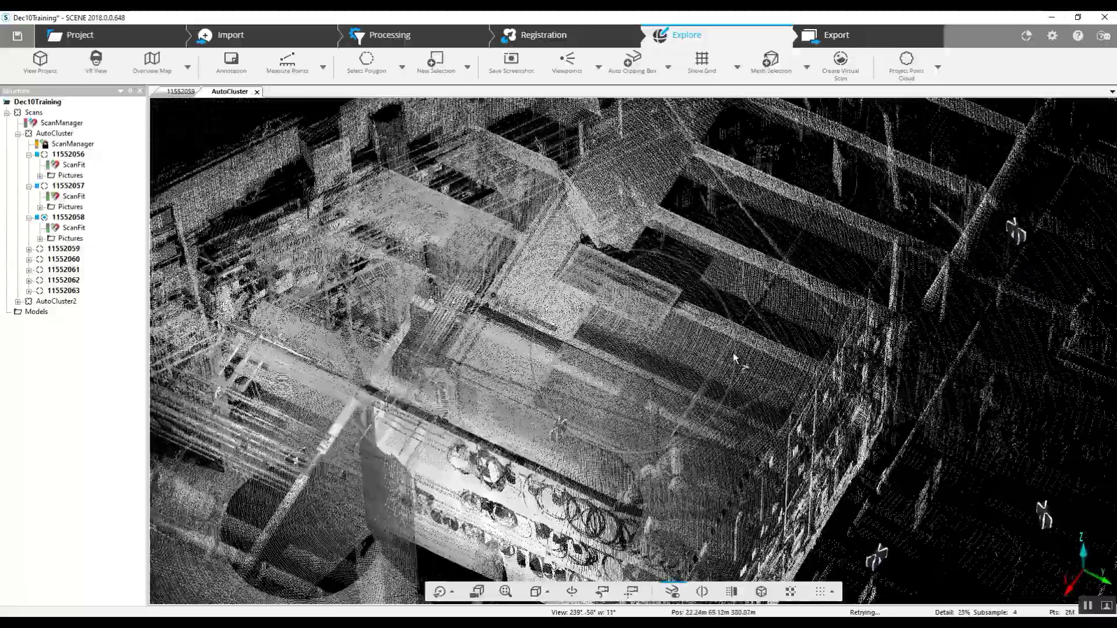
{"action": "mouse_move", "coordinate": [733, 353]}
{"action": "left_mouse_down"}
{"action": "mouse_move", "coordinate": [769, 357]}
{"action": "mouse_move", "coordinate": [705, 290]}
{"action": "mouse_move", "coordinate": [620, 232]}
{"action": "mouse_move", "coordinate": [567, 238]}
{"action": "mouse_move", "coordinate": [557, 300]}
{"action": "mouse_move", "coordinate": [588, 380]}
{"action": "mouse_move", "coordinate": [726, 401]}
{"action": "mouse_move", "coordinate": [815, 285]}
{"action": "mouse_move", "coordinate": [898, 142]}
{"action": "mouse_move", "coordinate": [993, 127]}
{"action": "mouse_move", "coordinate": [714, 389]}
{"action": "left_mouse_up"}
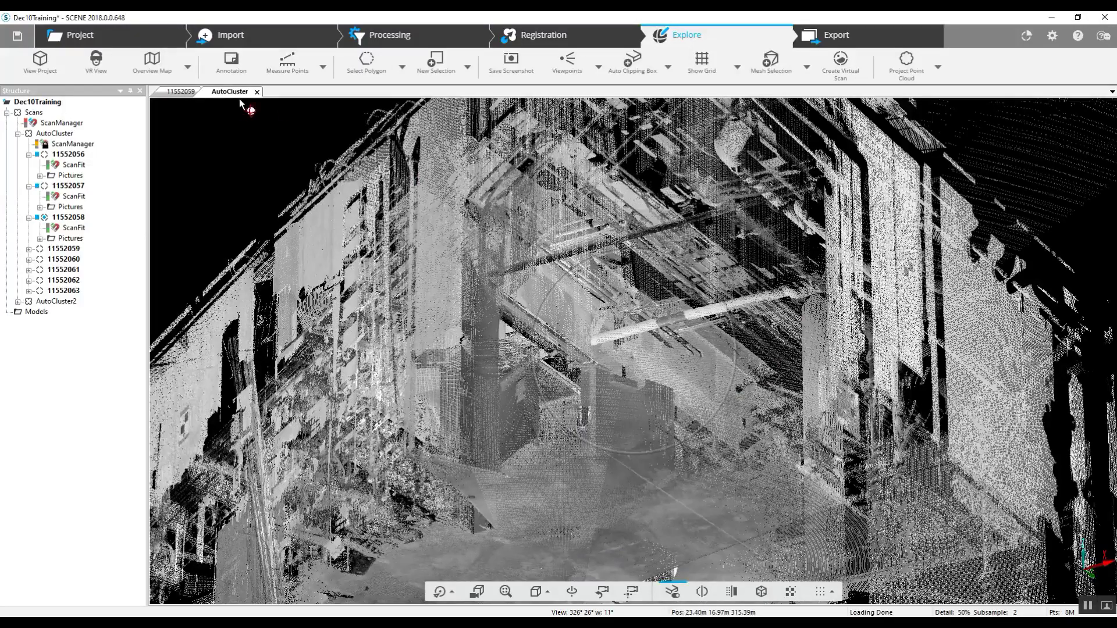
{"action": "left_click", "coordinate": [256, 92]}
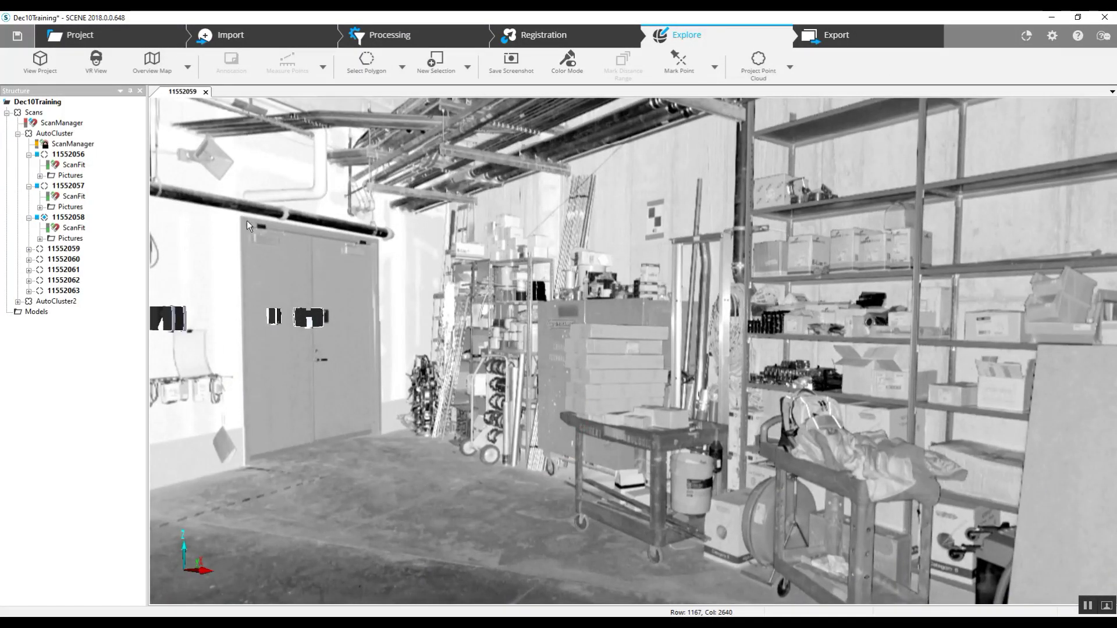
Look around the storage room in scan 11552059, from the double doors to the shelving and floor.
{"action": "left_click_drag", "start_coordinate": [874, 313], "coordinate": [830, 302]}
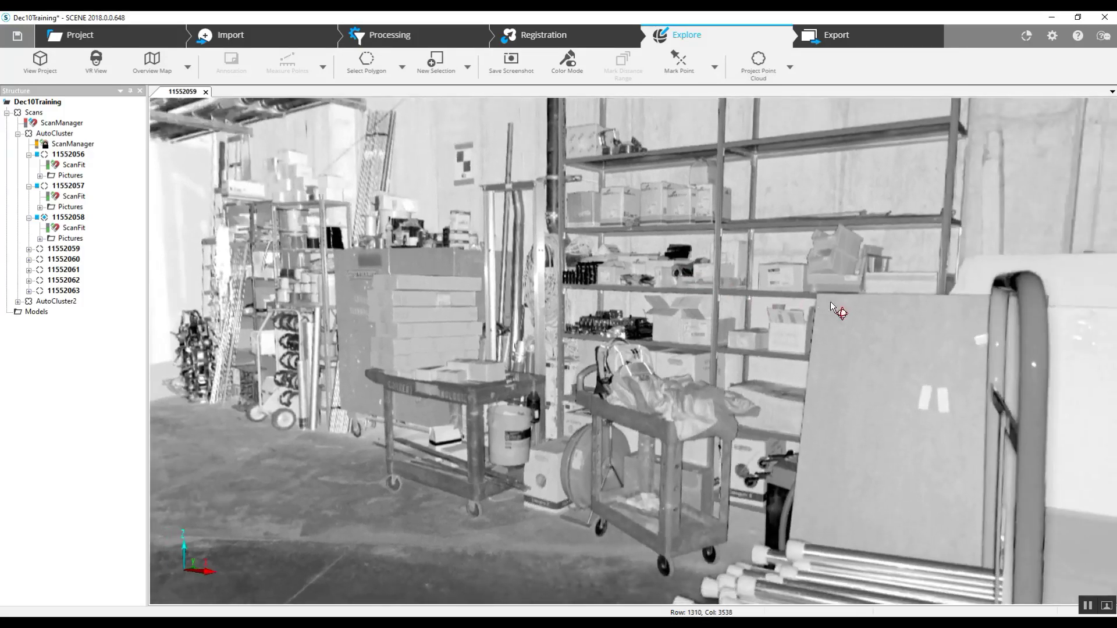
{"action": "left_click_drag", "start_coordinate": [565, 340], "coordinate": [518, 304]}
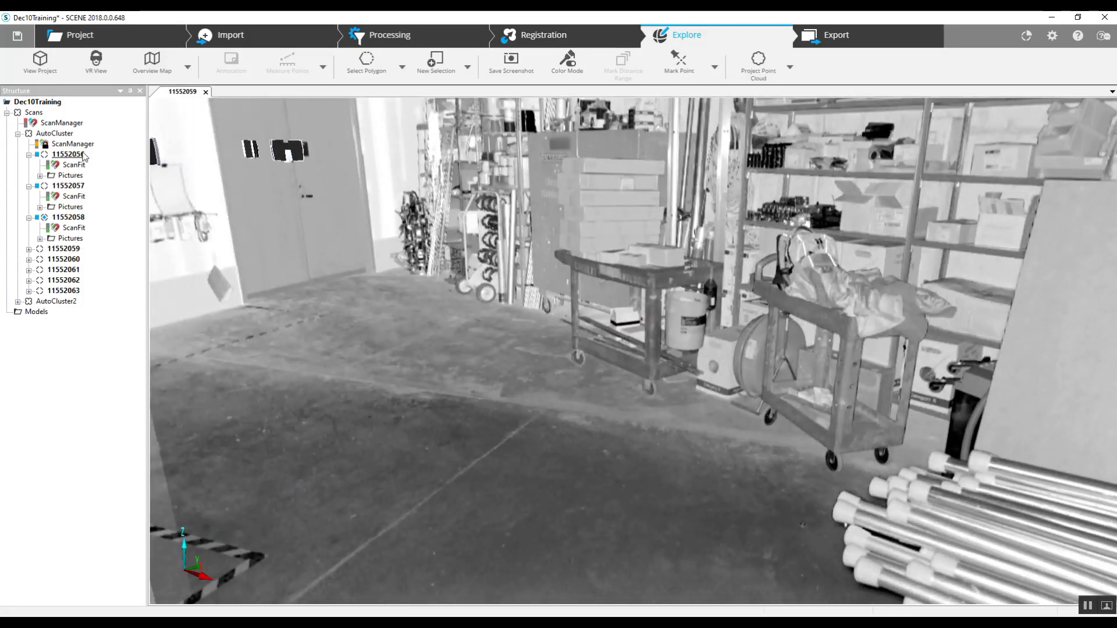
{"action": "left_click_drag", "start_coordinate": [525, 236], "coordinate": [508, 287]}
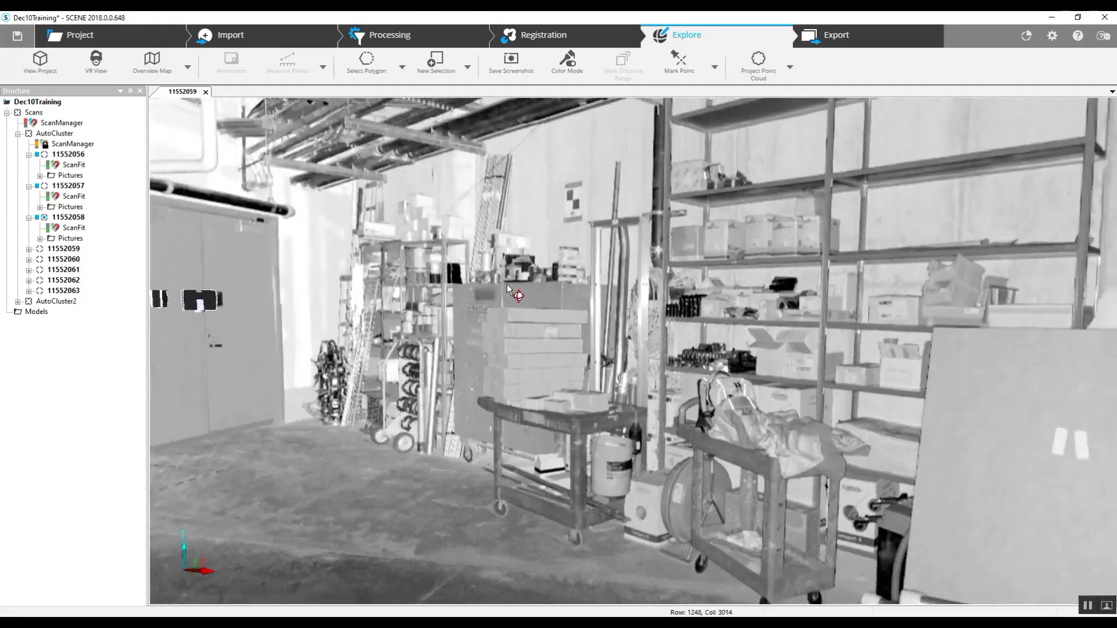
{"action": "left_click_drag", "start_coordinate": [475, 347], "coordinate": [516, 337]}
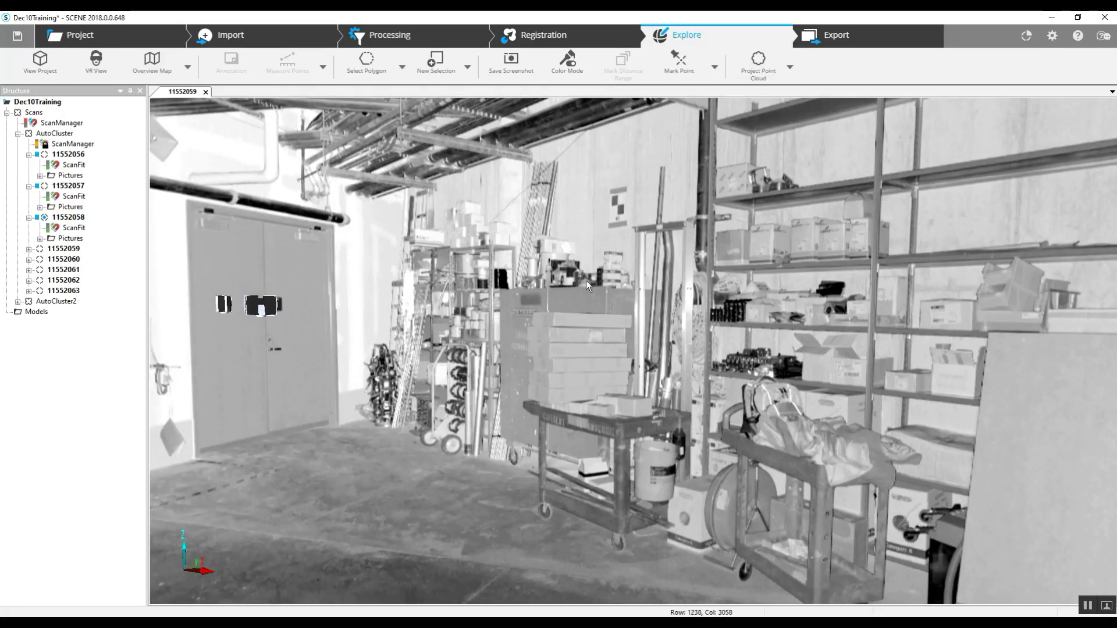
Open scans 11552056 and 11552057 in turn and look at the large Greenlee cabinet in each.
{"action": "double_click", "coordinate": [69, 156]}
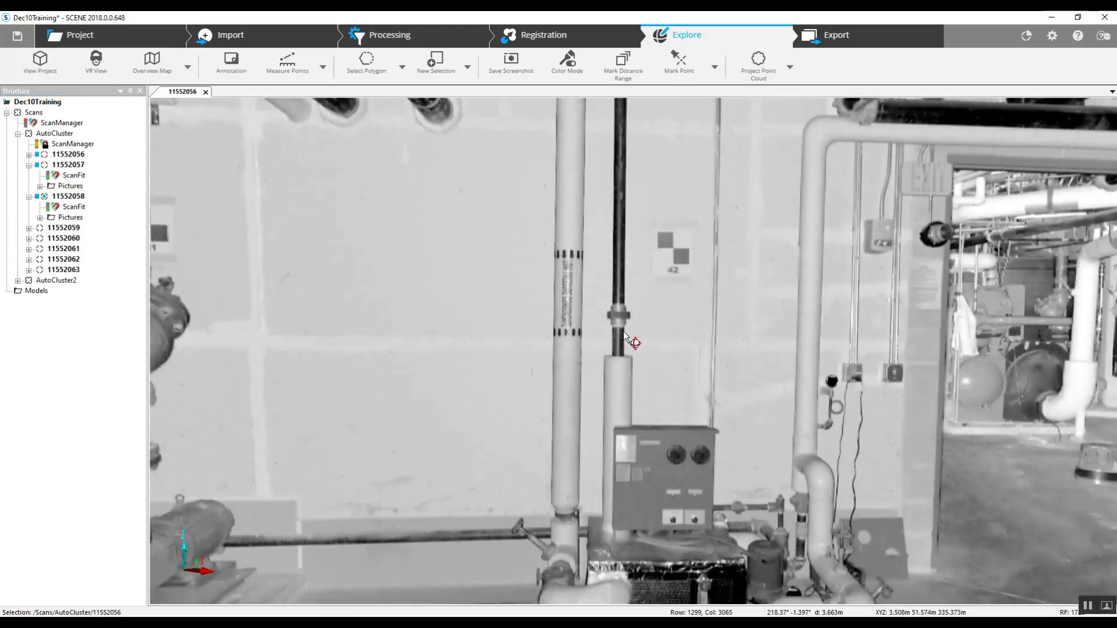
{"action": "left_click_drag", "start_coordinate": [624, 336], "coordinate": [677, 377]}
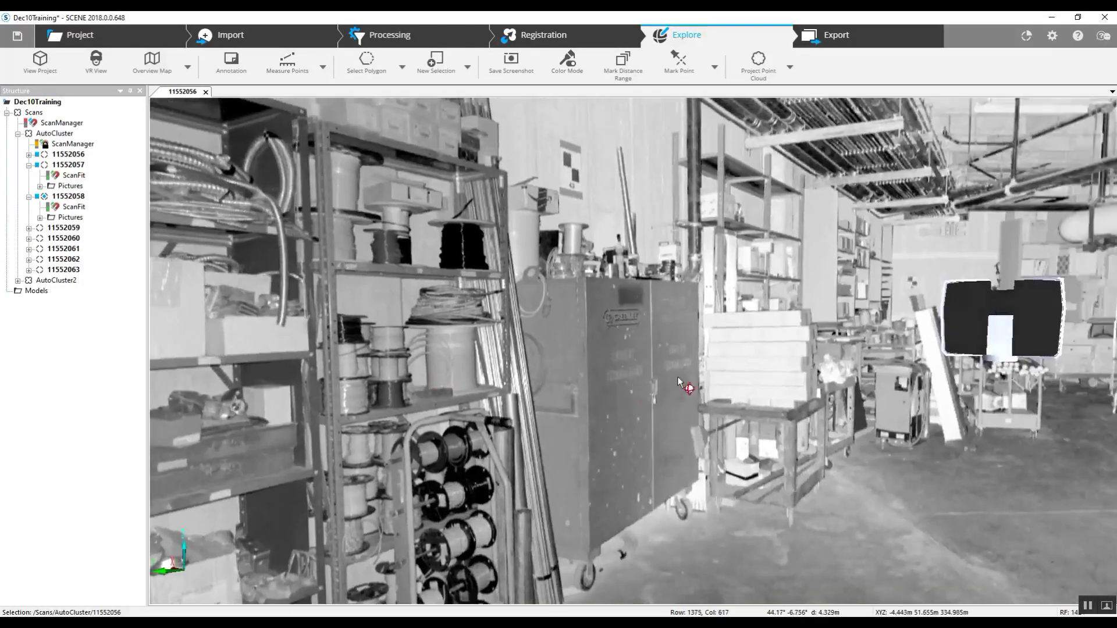
{"action": "double_click", "coordinate": [69, 164]}
{"action": "left_click_drag", "start_coordinate": [394, 332], "coordinate": [634, 313]}
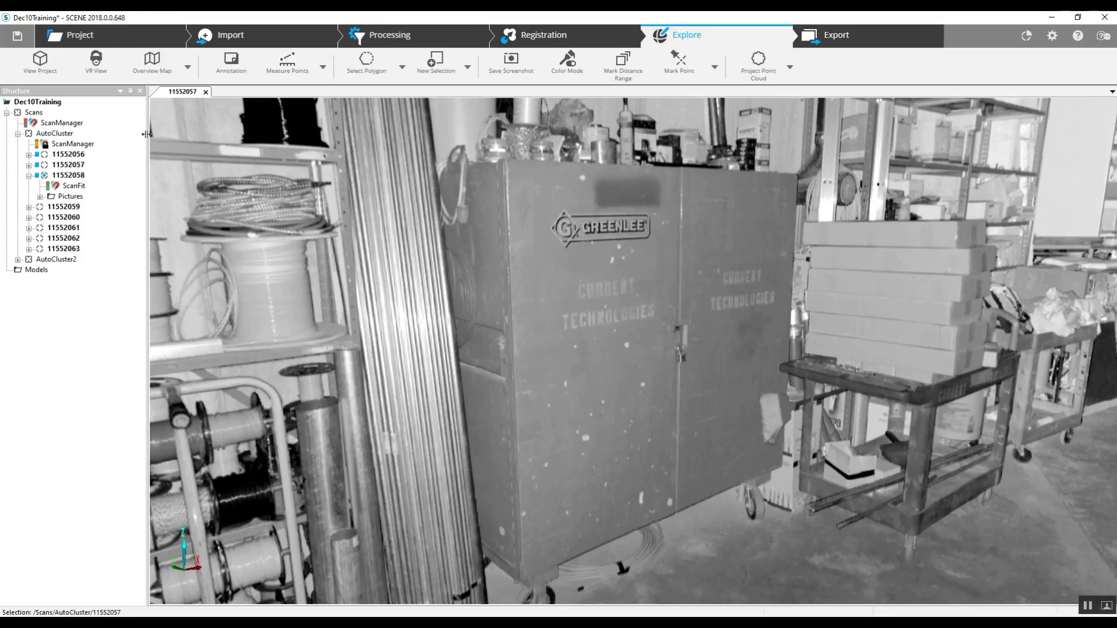
Open the first AutoCluster in a 3D view and inspect its combined point cloud.
{"action": "right_click", "coordinate": [59, 136]}
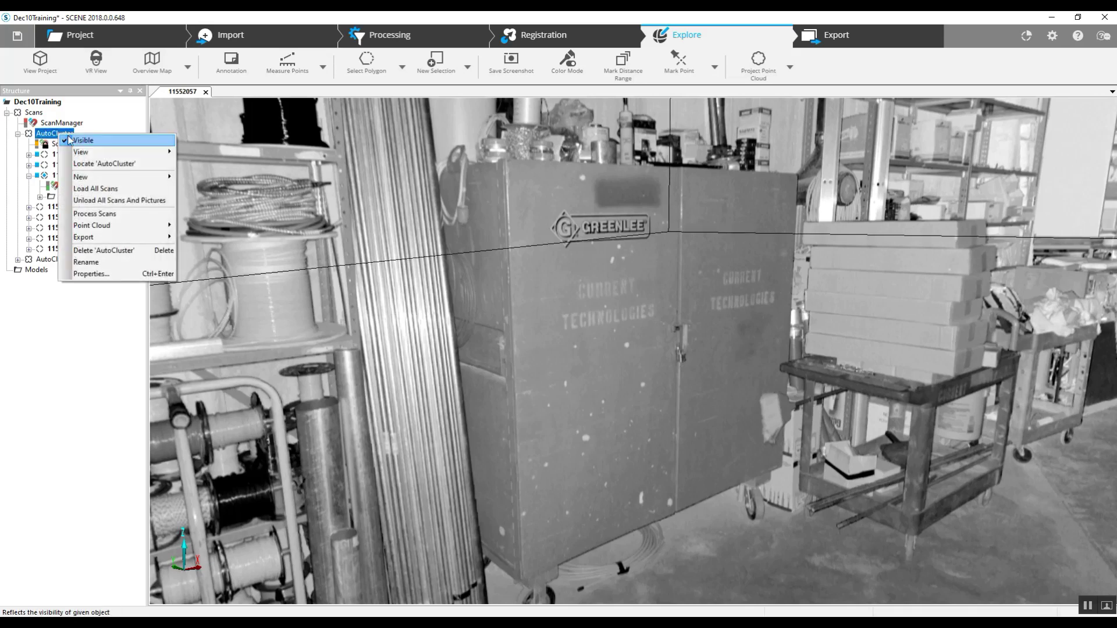
{"action": "mouse_move", "coordinate": [88, 153]}
{"action": "left_click", "coordinate": [201, 152]}
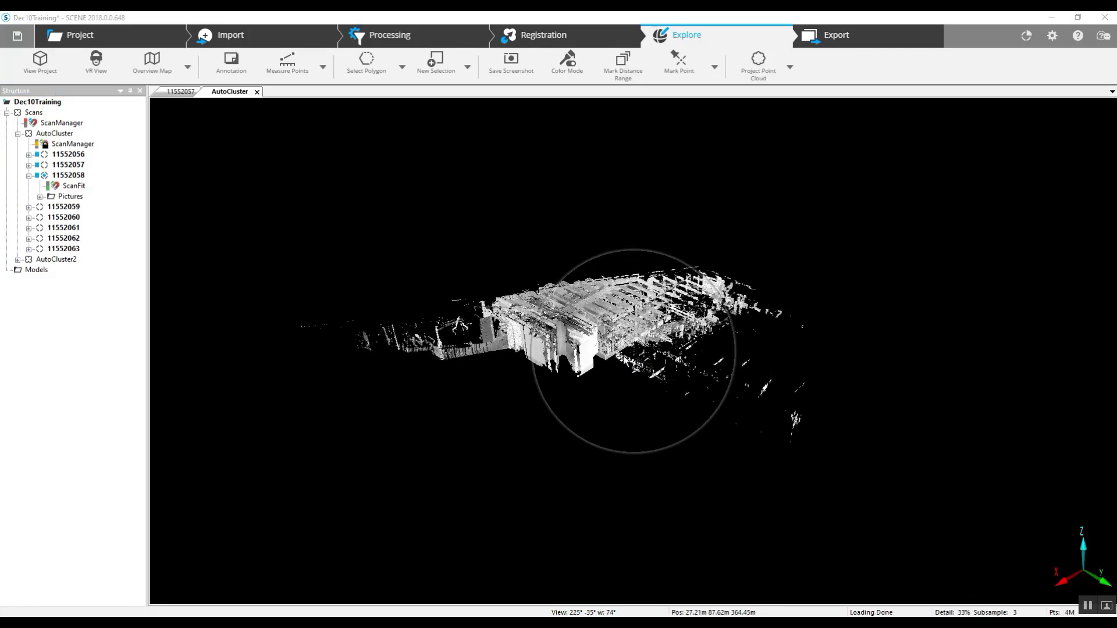
{"action": "scroll", "coordinate": [599, 348], "scroll_direction": "up", "scroll_amount": 5}
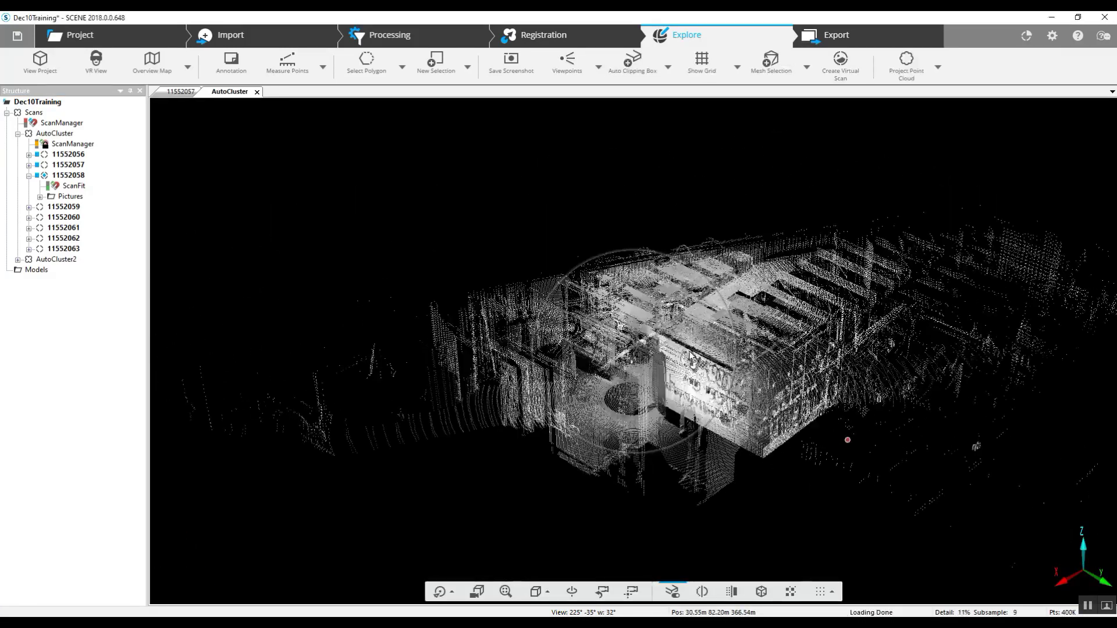
{"action": "scroll", "coordinate": [686, 367], "scroll_direction": "up", "scroll_amount": 5}
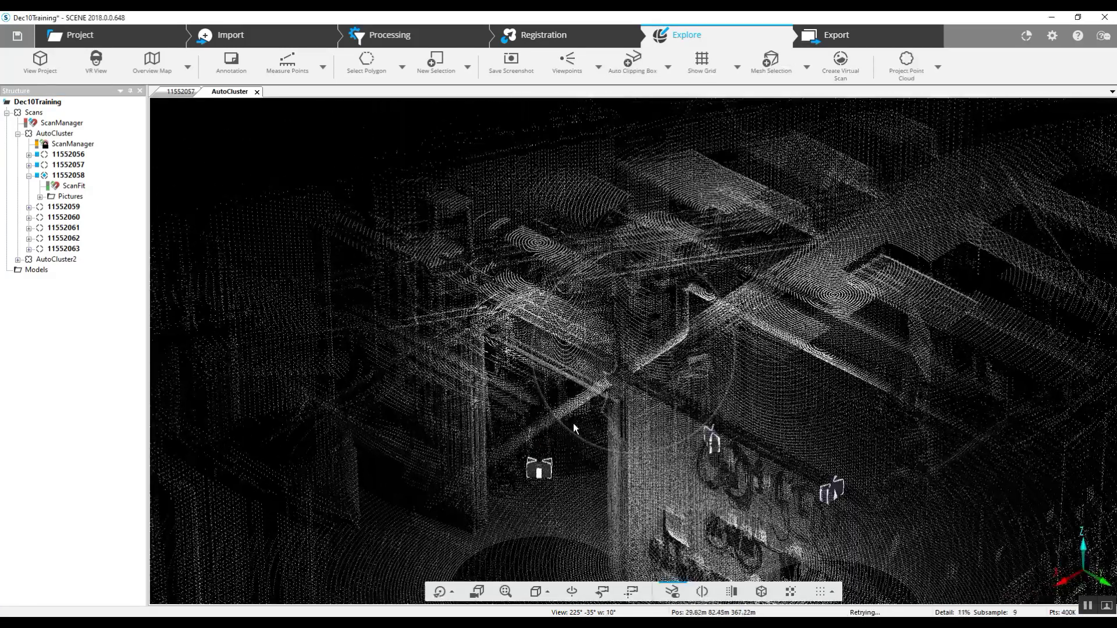
{"action": "scroll", "coordinate": [703, 361], "scroll_direction": "down", "scroll_amount": 5}
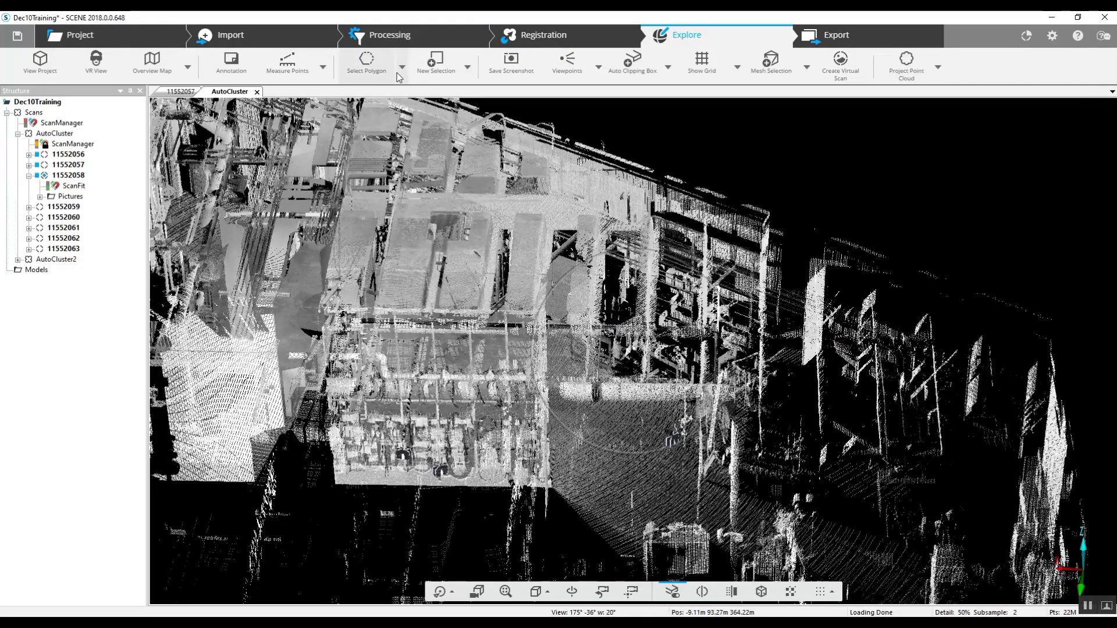
Draw a polygon selection around a section of the building in the AutoCluster point cloud, and close the 3D view.
{"action": "left_click", "coordinate": [401, 69]}
{"action": "left_click", "coordinate": [374, 94]}
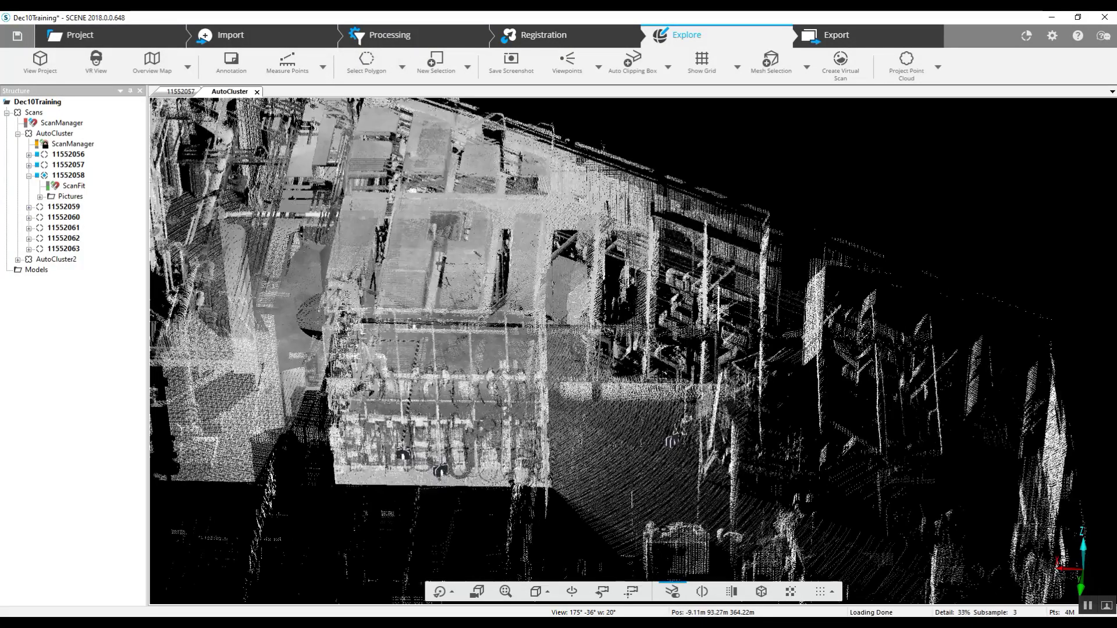
{"action": "left_click", "coordinate": [372, 329]}
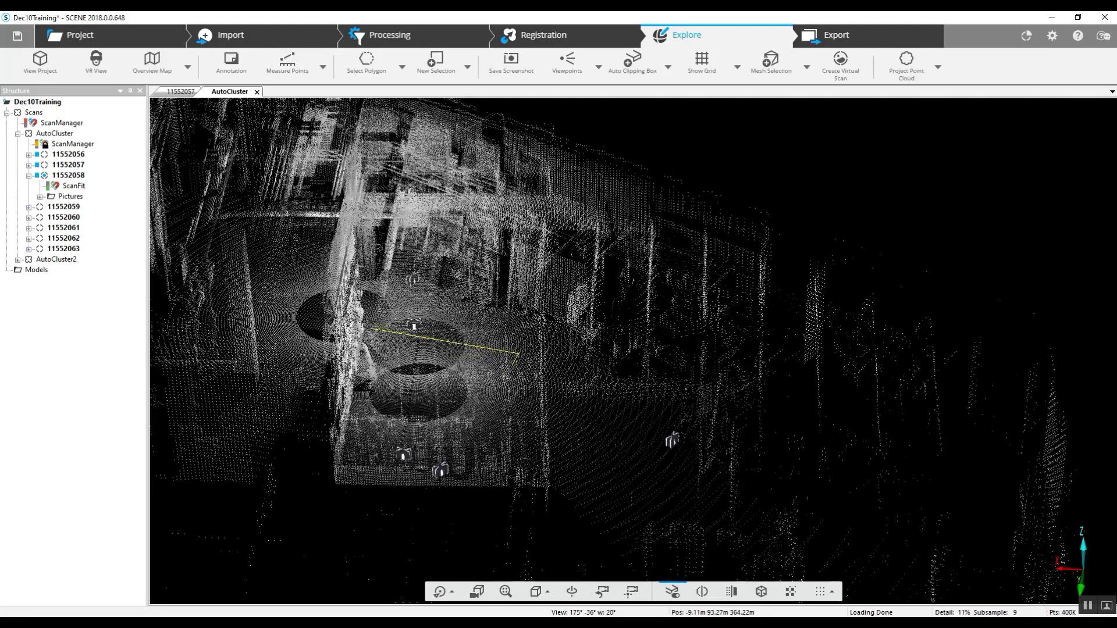
{"action": "left_click", "coordinate": [381, 212]}
{"action": "left_click", "coordinate": [474, 185]}
{"action": "left_click", "coordinate": [540, 198]}
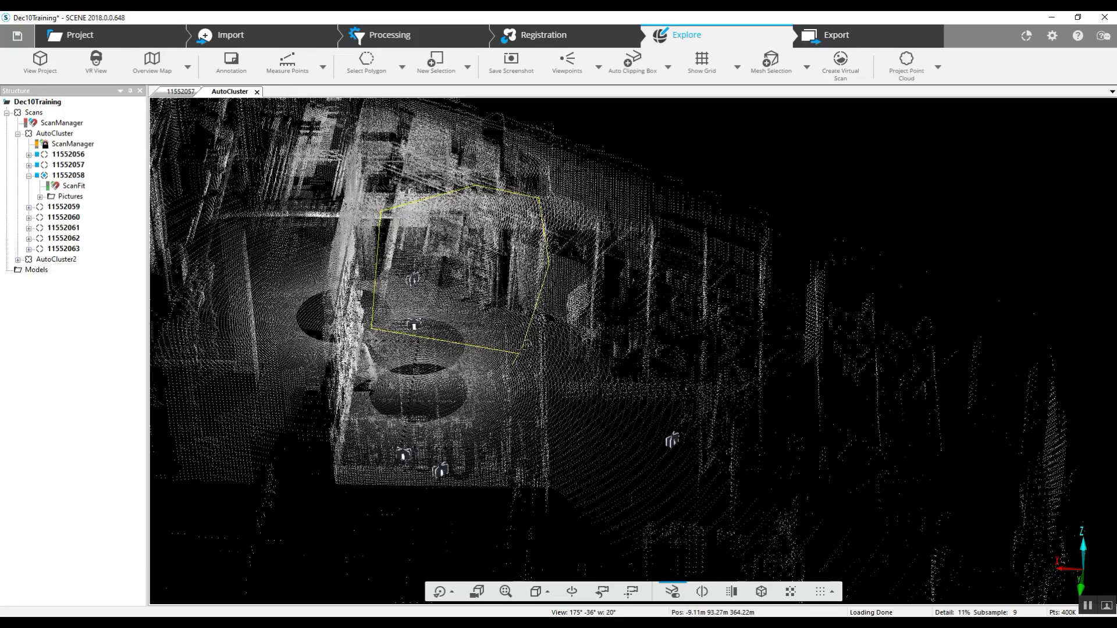
{"action": "double_click", "coordinate": [517, 355]}
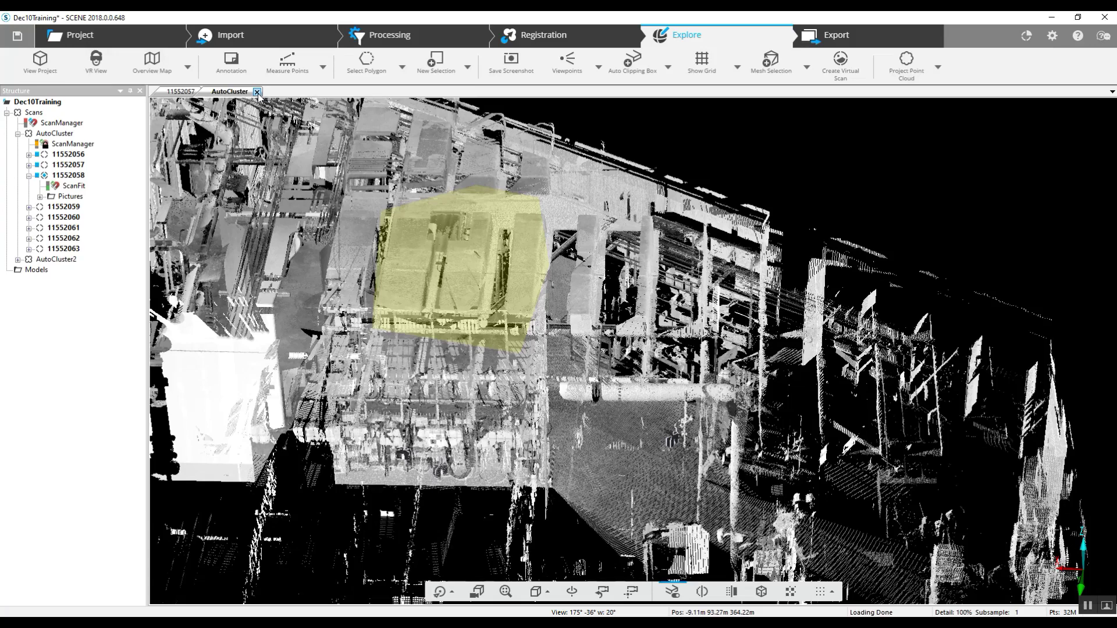
{"action": "left_click", "coordinate": [256, 92]}
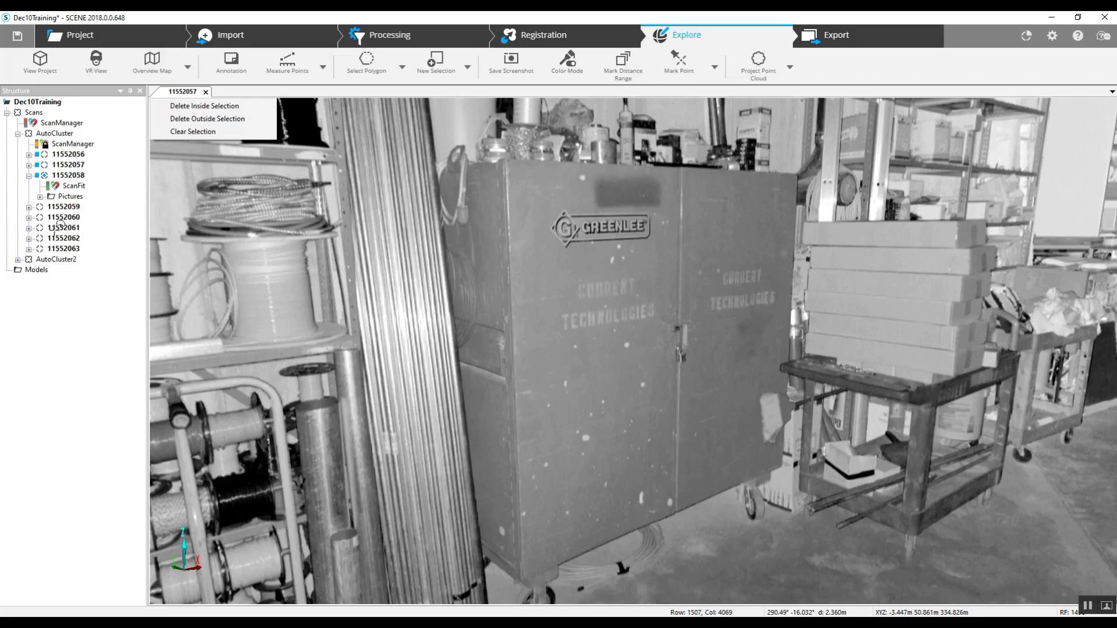
Open scan 11552059, look around the room toward the cabinet and shelving, and close the scan.
{"action": "double_click", "coordinate": [66, 207]}
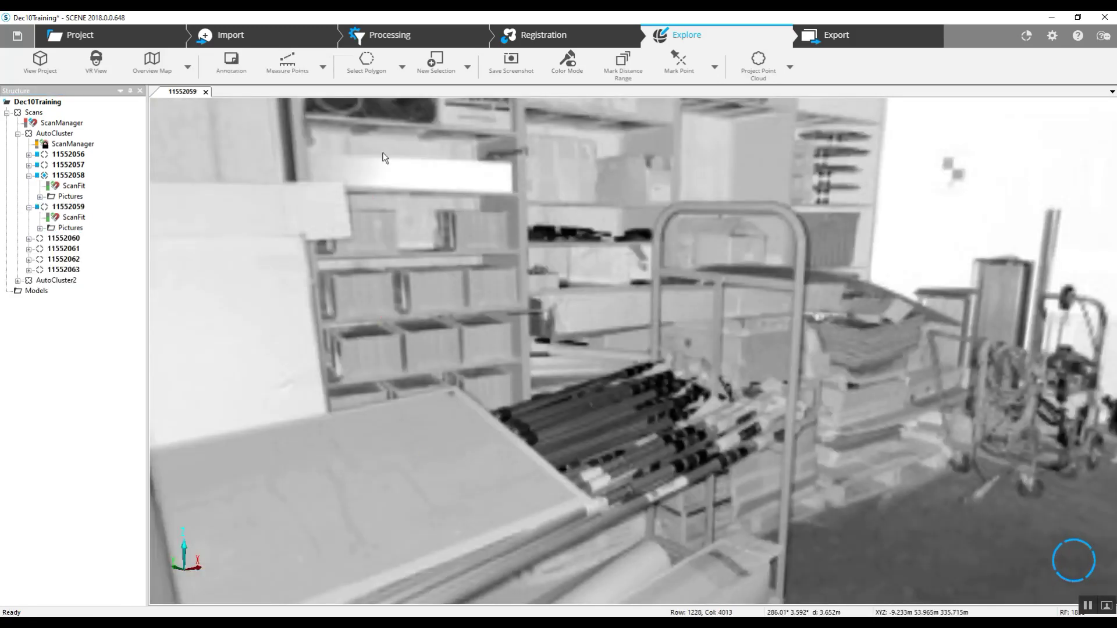
{"action": "left_click_drag", "start_coordinate": [449, 148], "coordinate": [458, 317]}
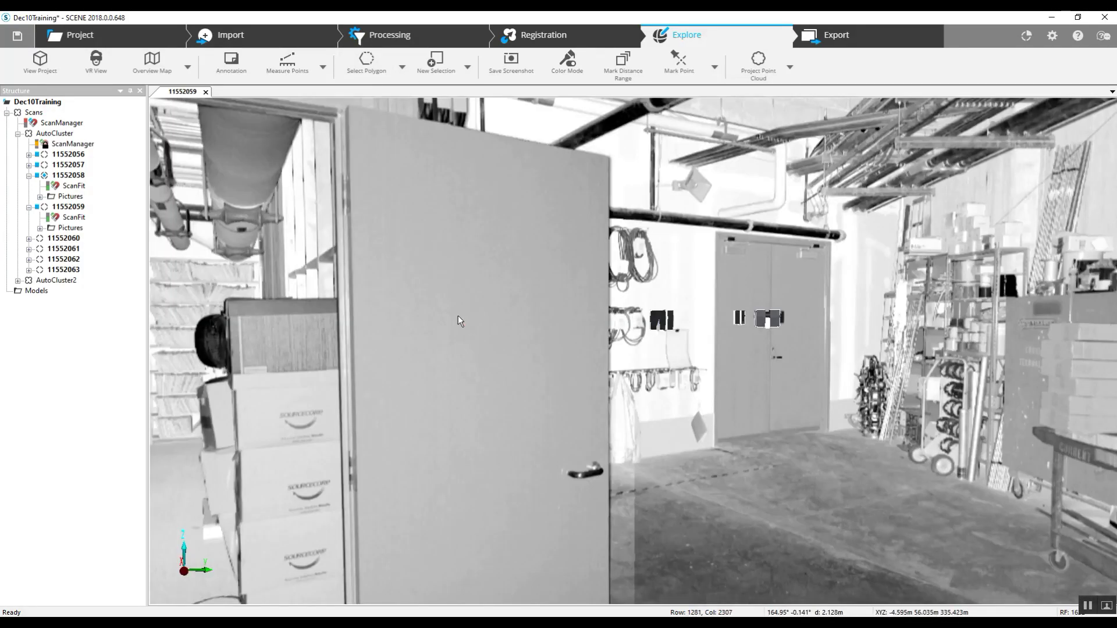
{"action": "left_click_drag", "start_coordinate": [607, 263], "coordinate": [676, 305]}
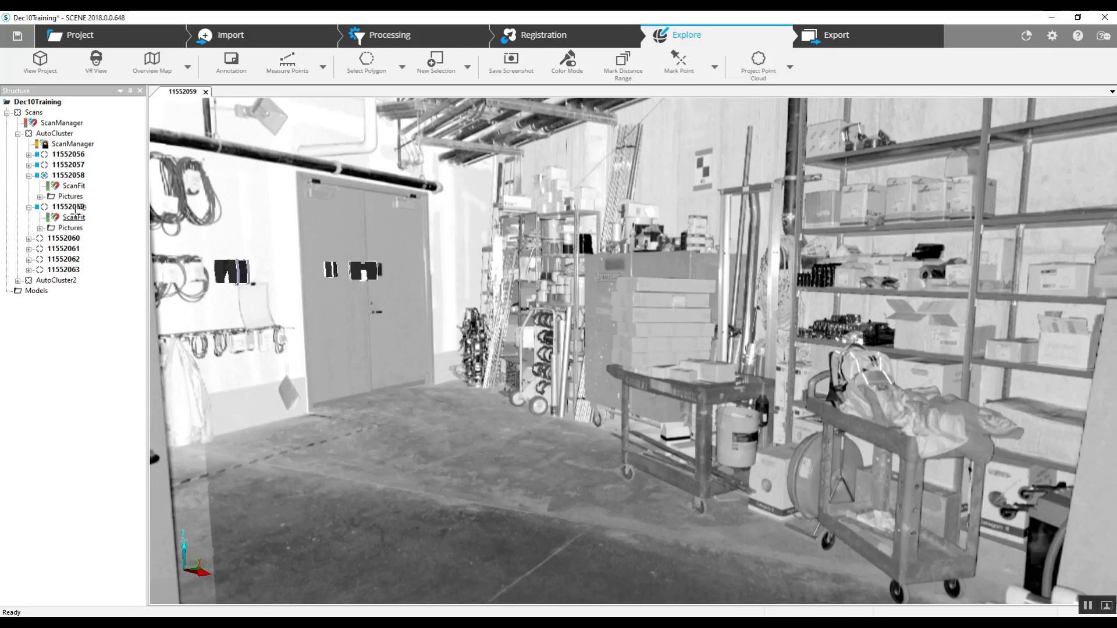
{"action": "left_click", "coordinate": [206, 92]}
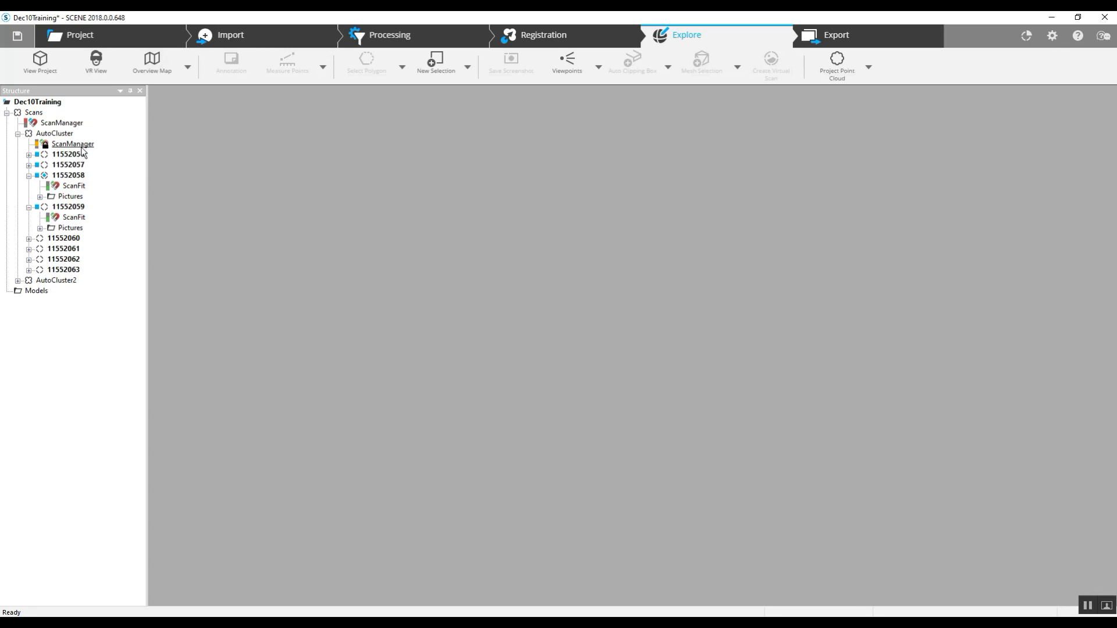
Open scan 11552056 and bring the whole Greenlee cabinet into view.
{"action": "double_click", "coordinate": [82, 154]}
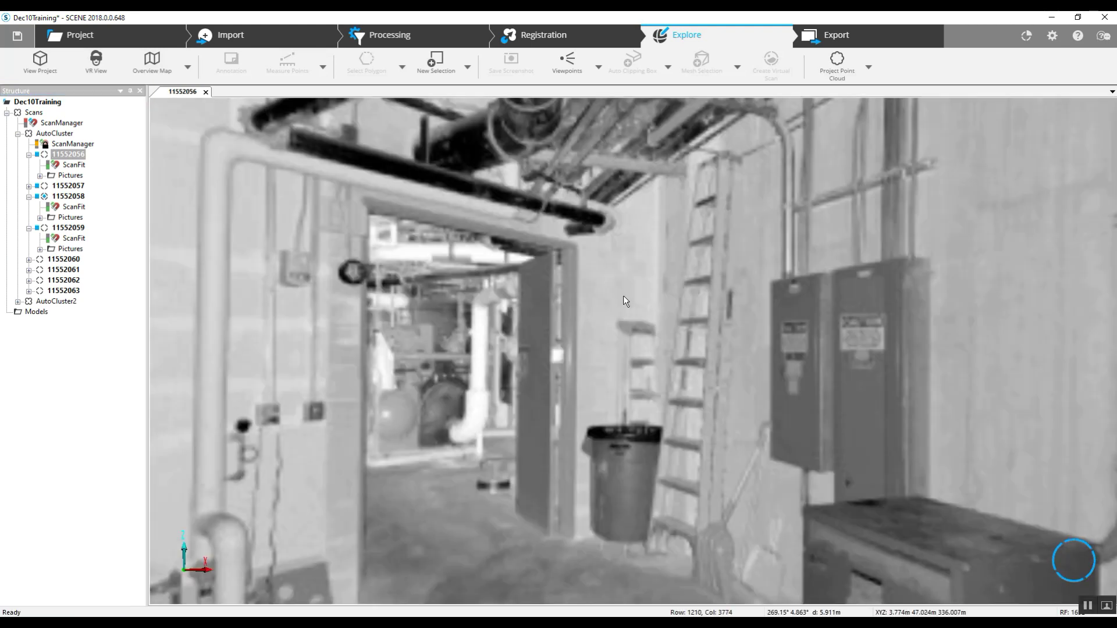
{"action": "left_click_drag", "start_coordinate": [623, 295], "coordinate": [475, 304]}
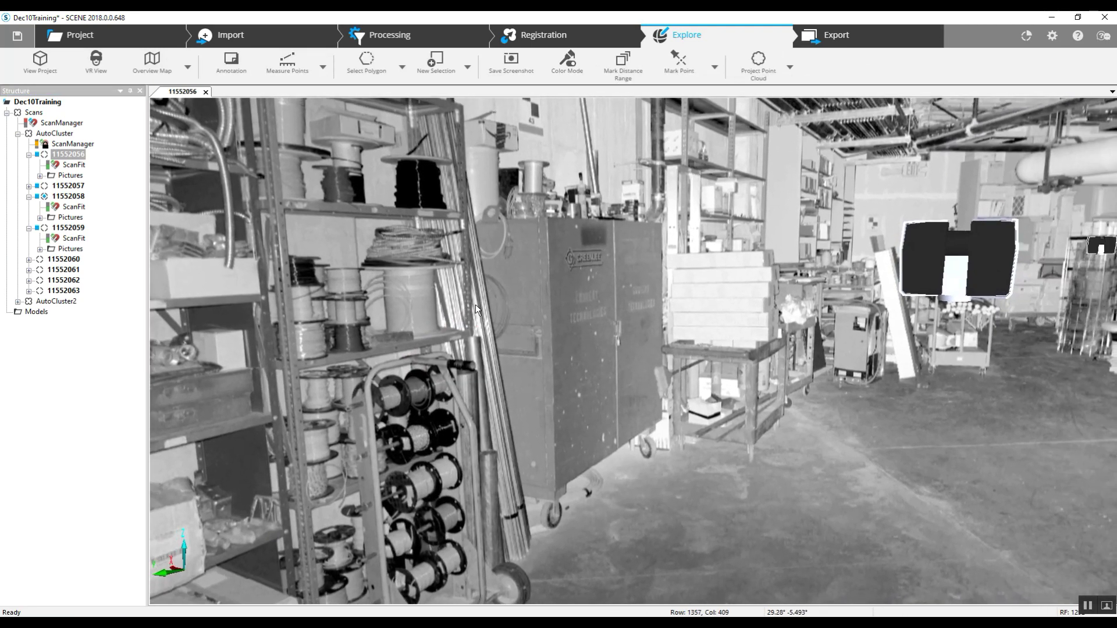
{"action": "scroll", "coordinate": [468, 307], "scroll_direction": "down", "scroll_amount": 2}
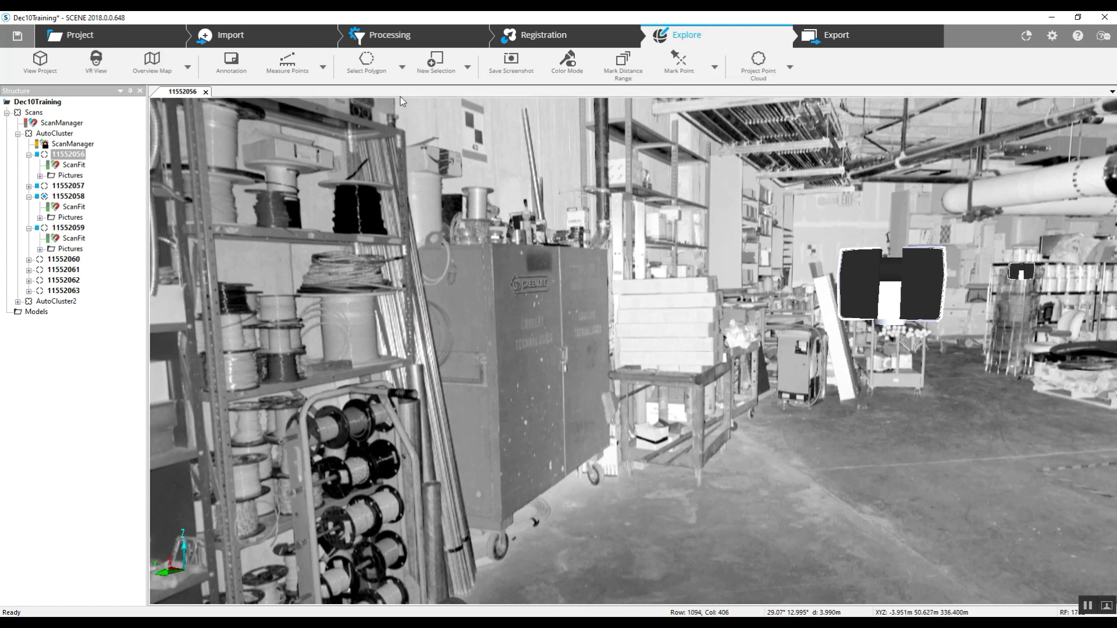
Outline the Greenlee cabinet, including its wheels, with a polygon selection in scan 11552056.
{"action": "left_click", "coordinate": [402, 67]}
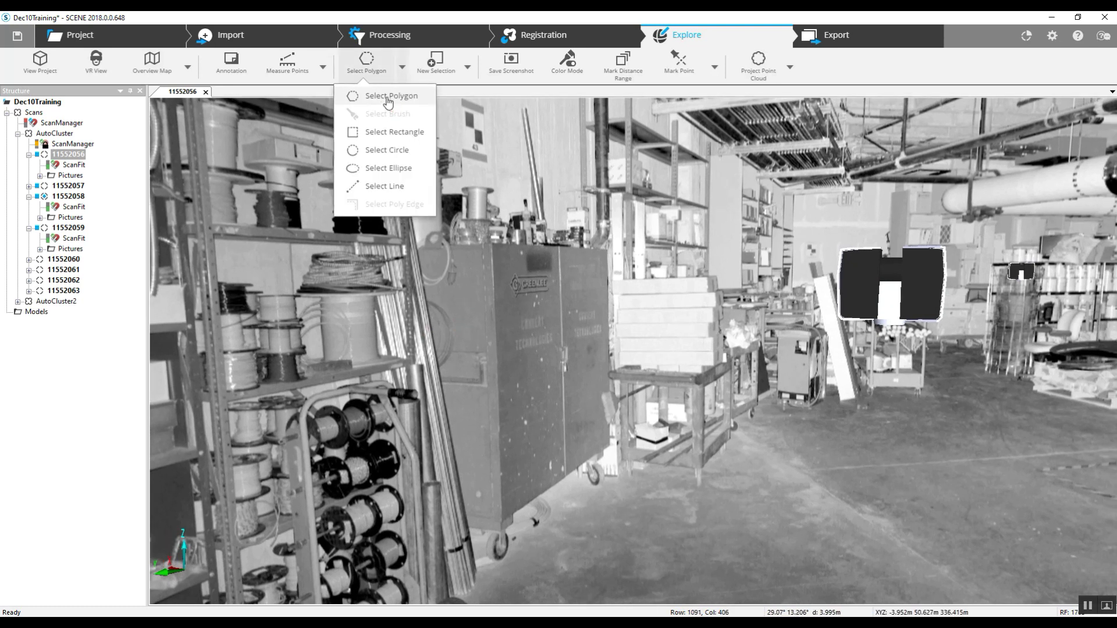
{"action": "left_click", "coordinate": [366, 95]}
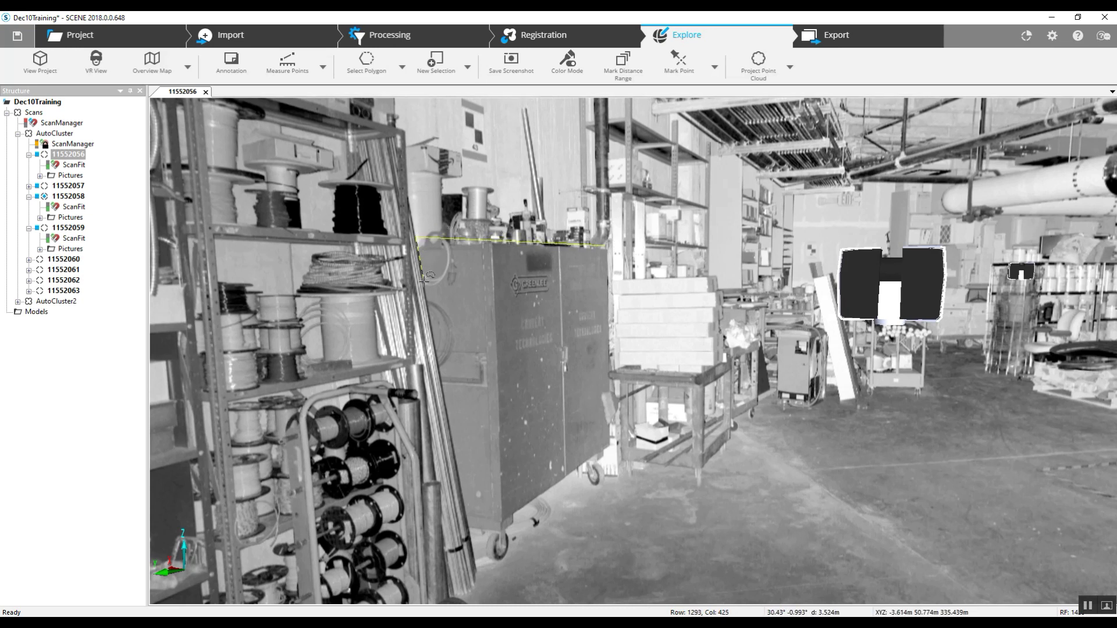
{"action": "left_click", "coordinate": [483, 536]}
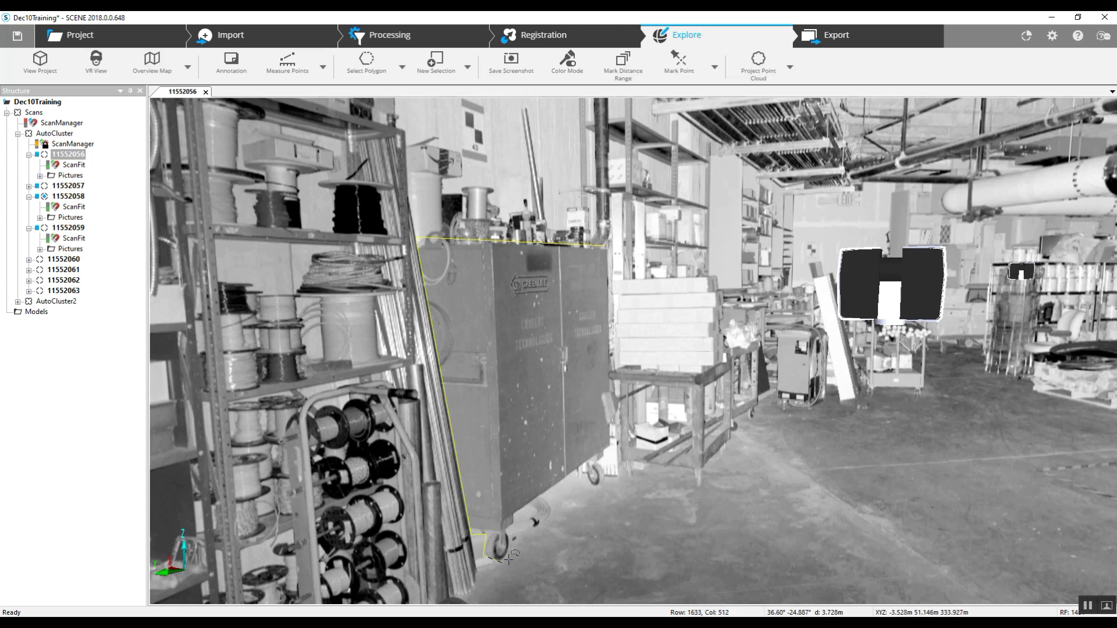
{"action": "left_click", "coordinate": [580, 472]}
{"action": "left_click", "coordinate": [596, 486]}
{"action": "left_click", "coordinate": [610, 447]}
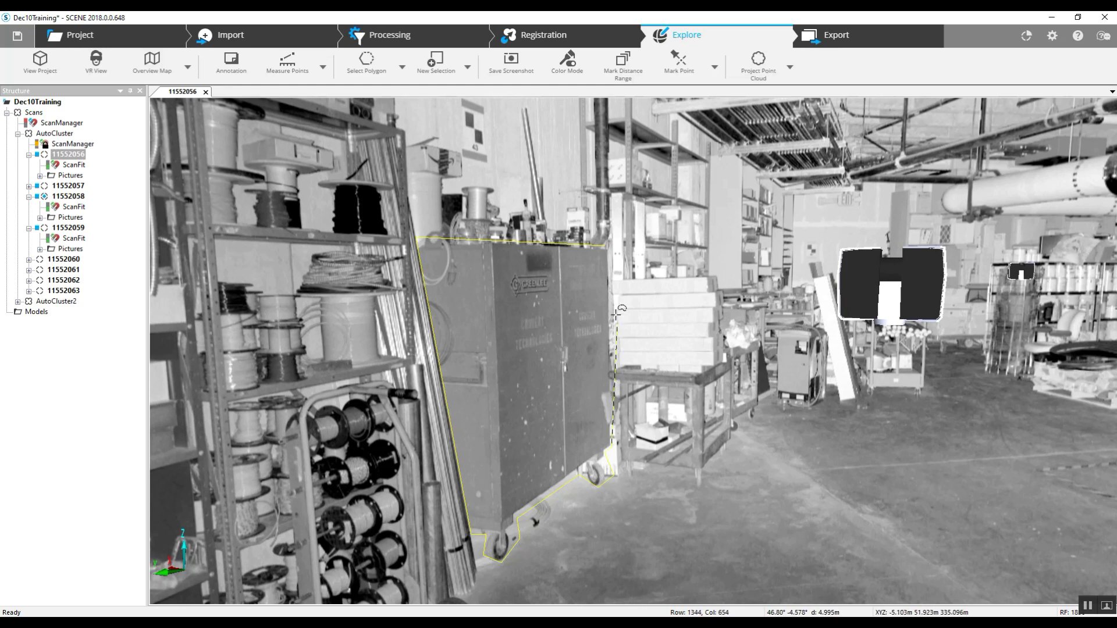
{"action": "left_click", "coordinate": [611, 243]}
Delete the scan points inside the cabinet selection in scan 11552056.
{"action": "right_click", "coordinate": [536, 295]}
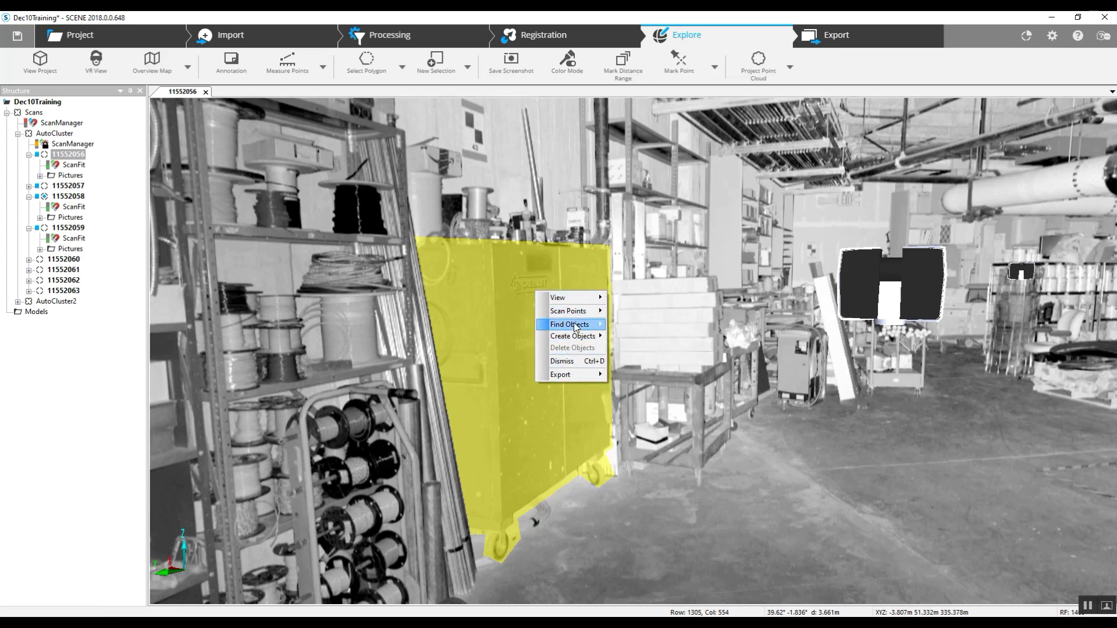
{"action": "mouse_move", "coordinate": [576, 311]}
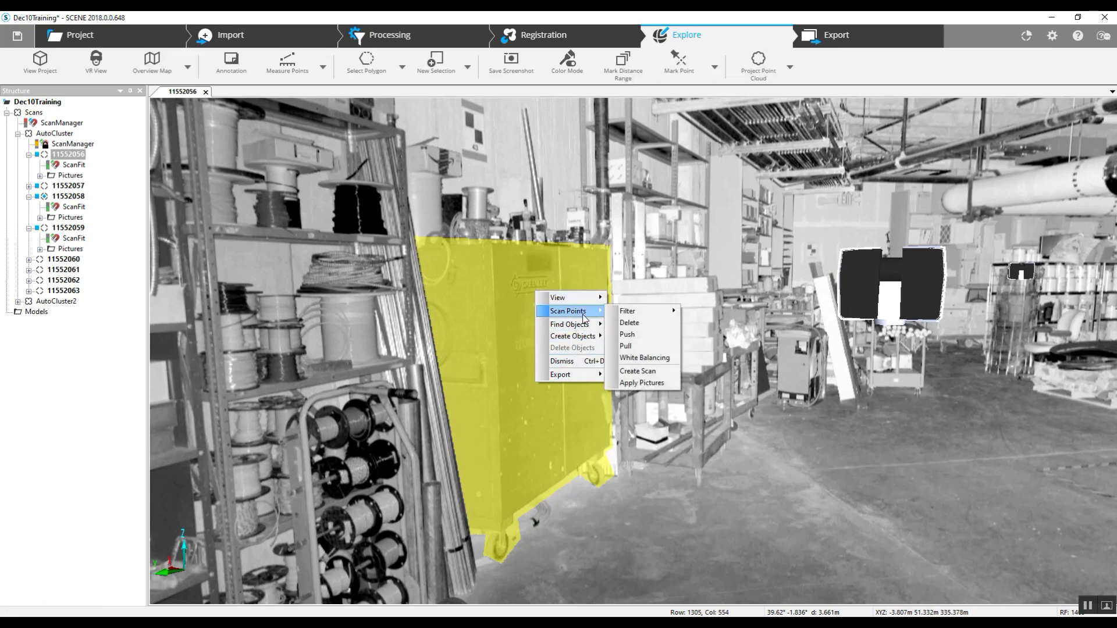
{"action": "left_click", "coordinate": [627, 323]}
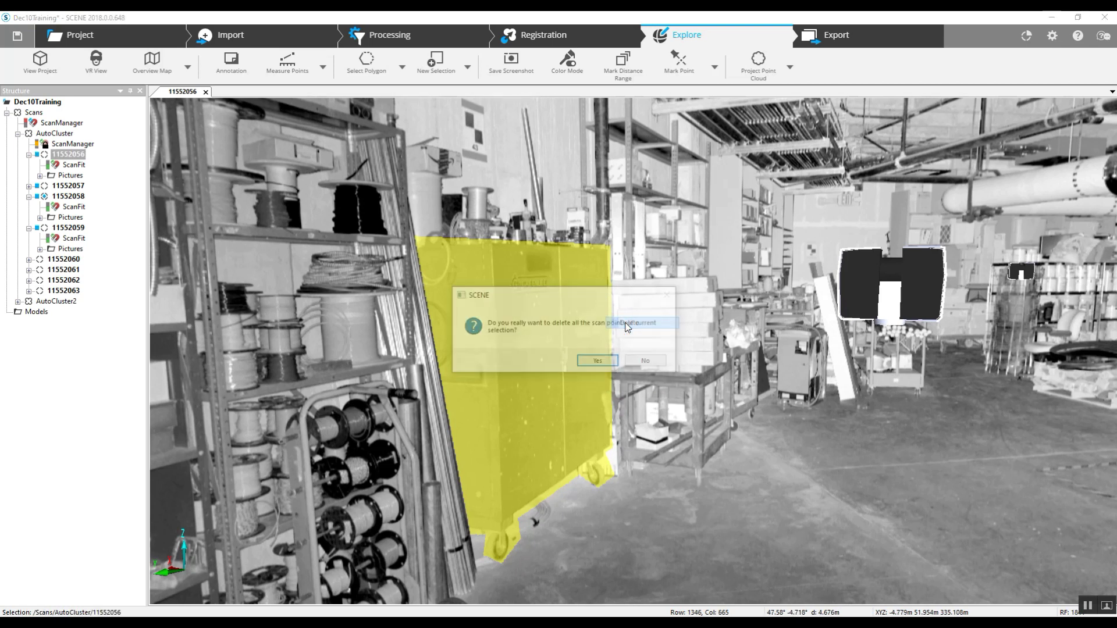
{"action": "left_click", "coordinate": [599, 362]}
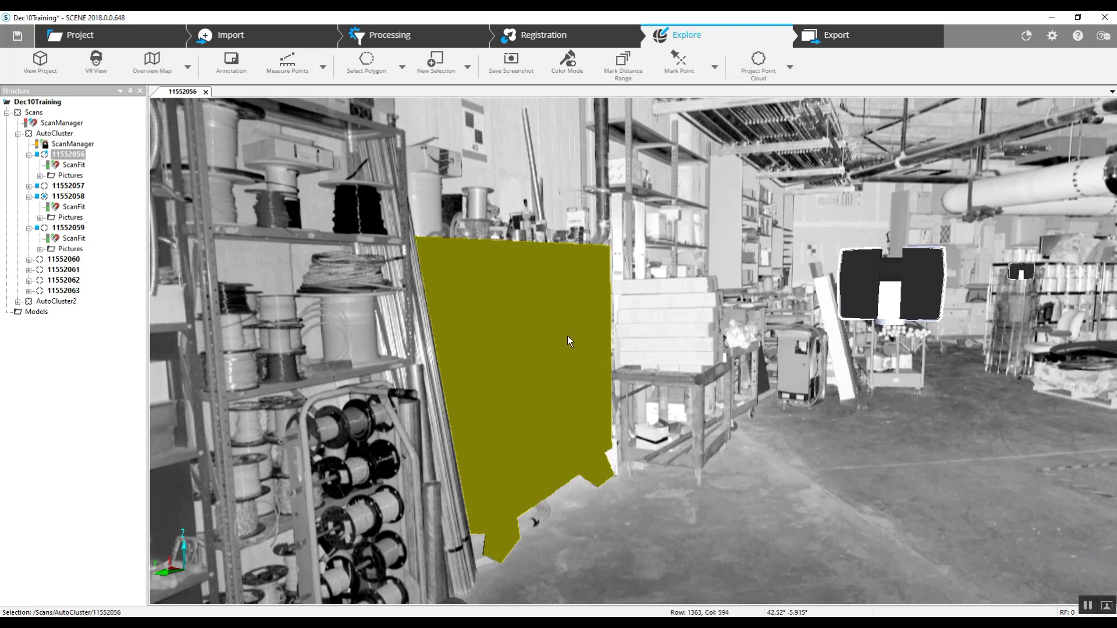
Open scan 11552057 and outline the Greenlee cabinet, including its wheels, with a polygon selection.
{"action": "double_click", "coordinate": [68, 185]}
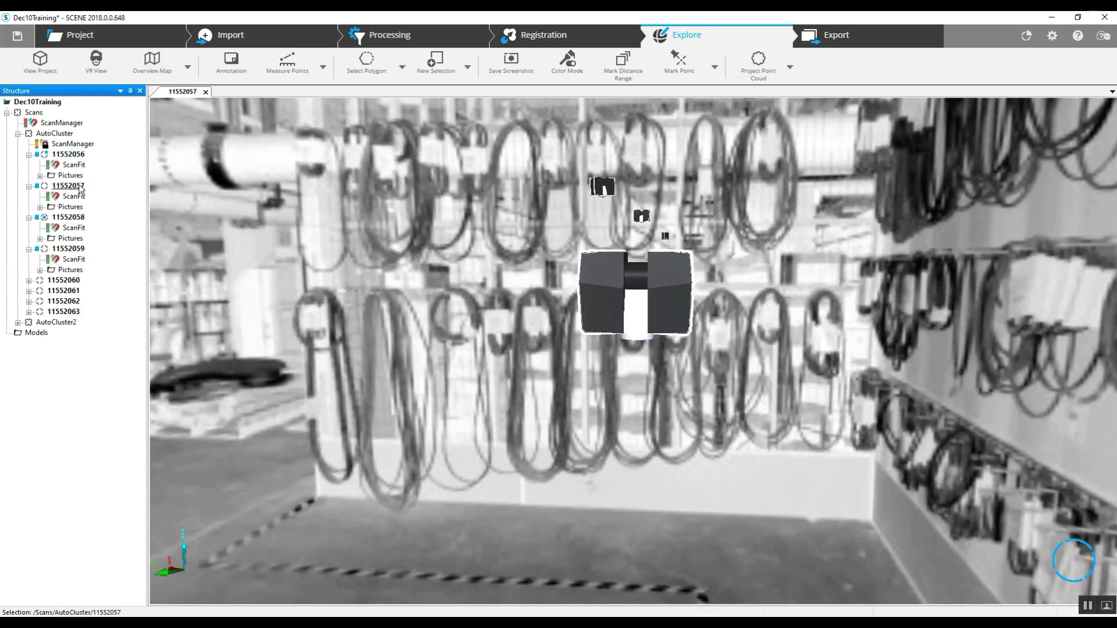
{"action": "left_click_drag", "start_coordinate": [379, 236], "coordinate": [599, 350]}
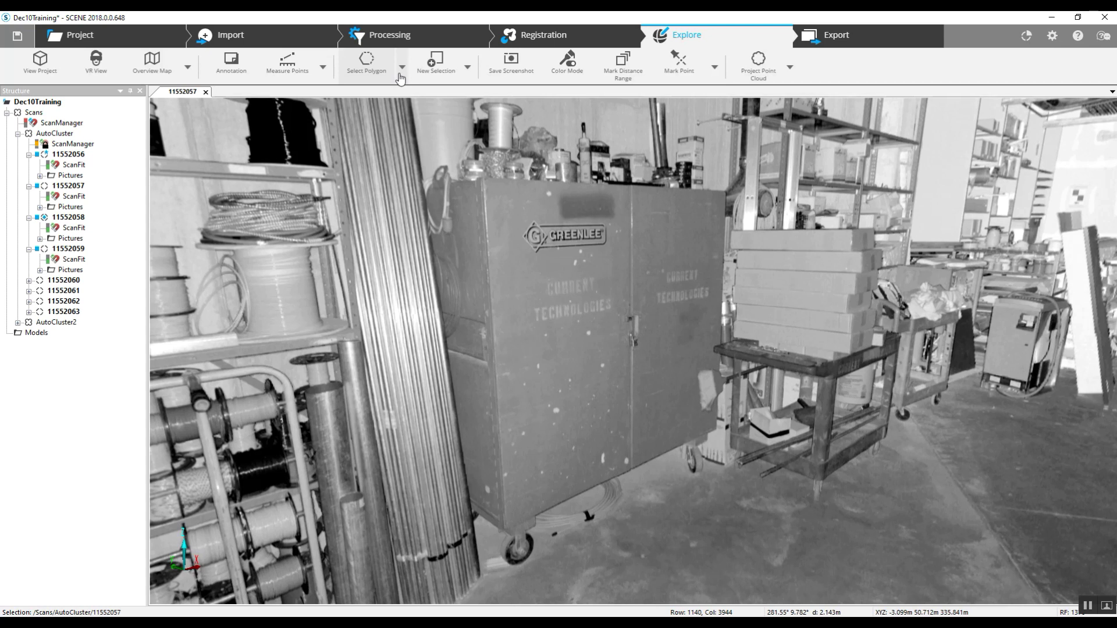
{"action": "left_click", "coordinate": [408, 74]}
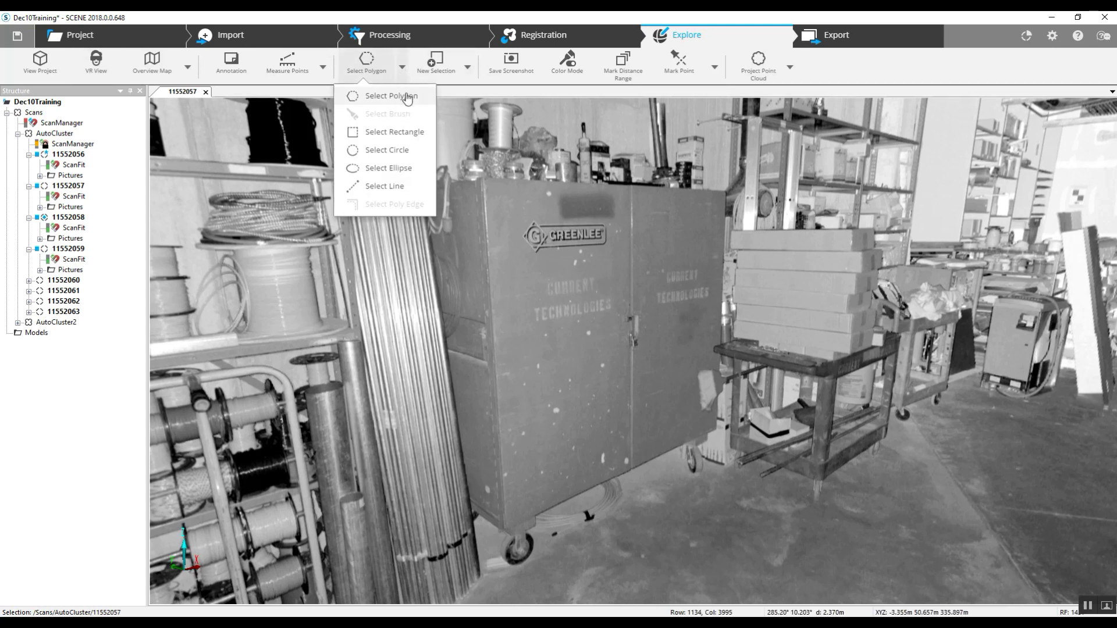
{"action": "left_click", "coordinate": [405, 101]}
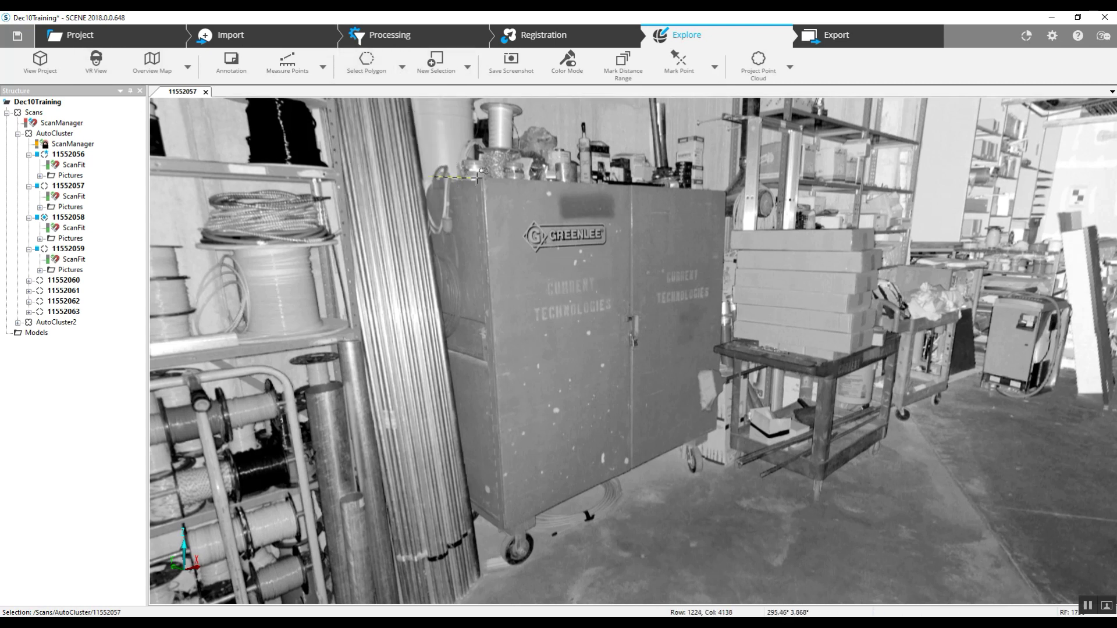
{"action": "left_click", "coordinate": [431, 175]}
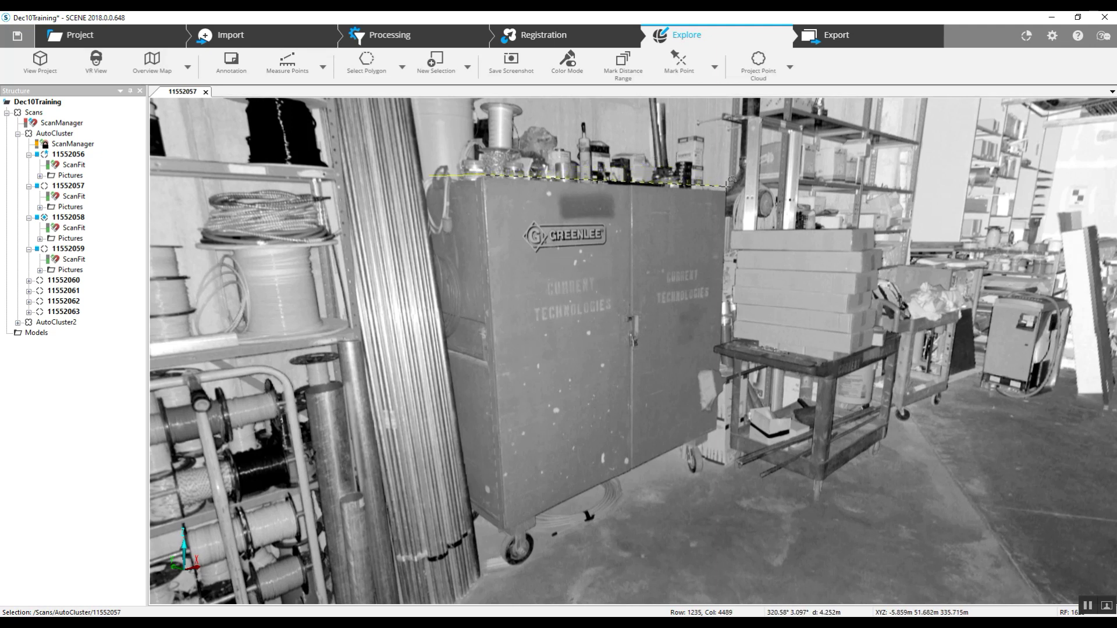
{"action": "left_click", "coordinate": [730, 187]}
{"action": "left_click", "coordinate": [721, 436]}
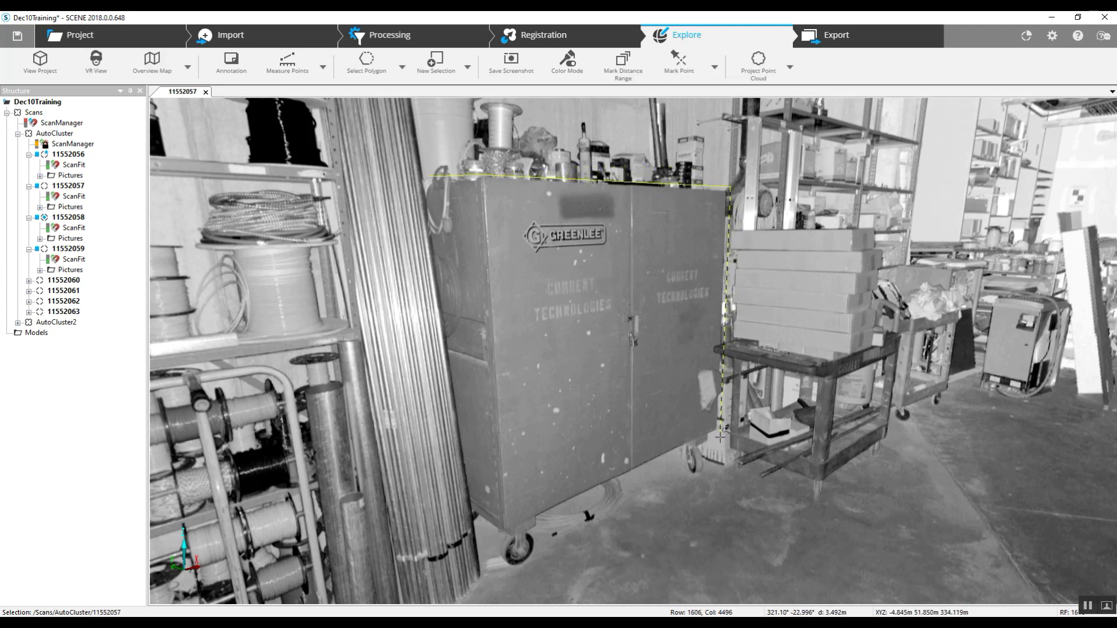
{"action": "left_click", "coordinate": [694, 476]}
{"action": "left_click", "coordinate": [663, 465]}
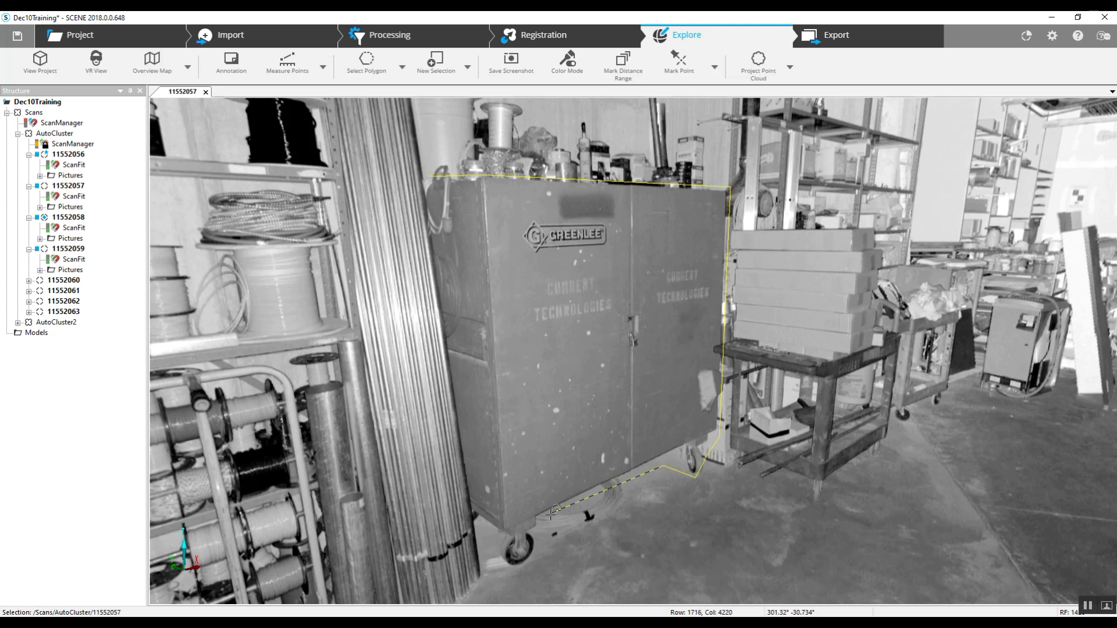
{"action": "left_click", "coordinate": [541, 518]}
{"action": "left_click", "coordinate": [526, 570]}
{"action": "left_click", "coordinate": [495, 570]}
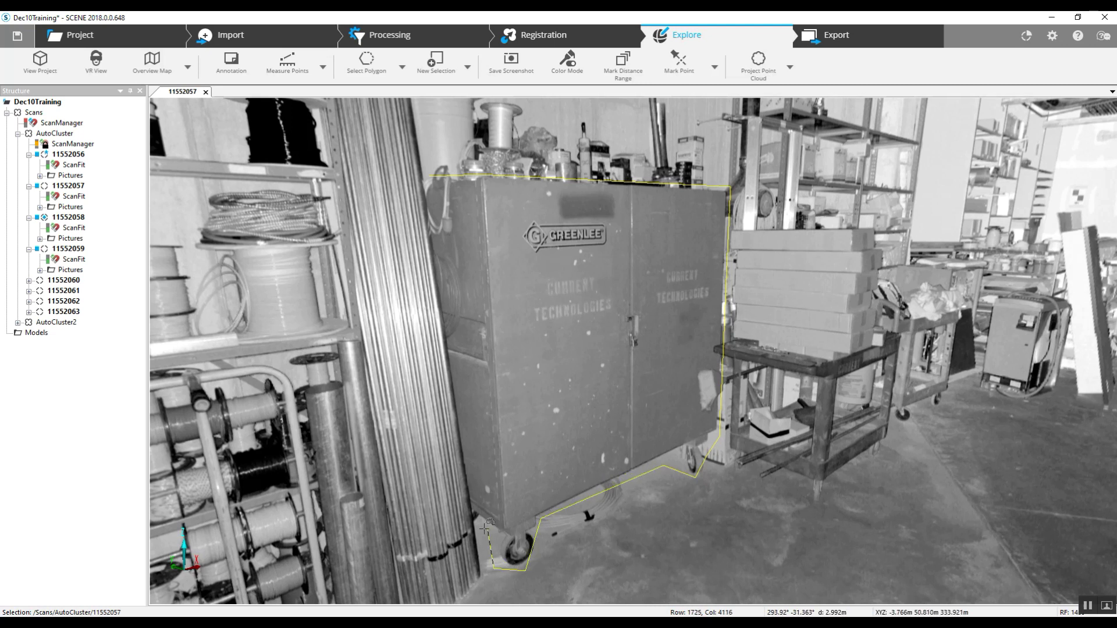
{"action": "left_click", "coordinate": [476, 520]}
{"action": "left_click", "coordinate": [431, 173]}
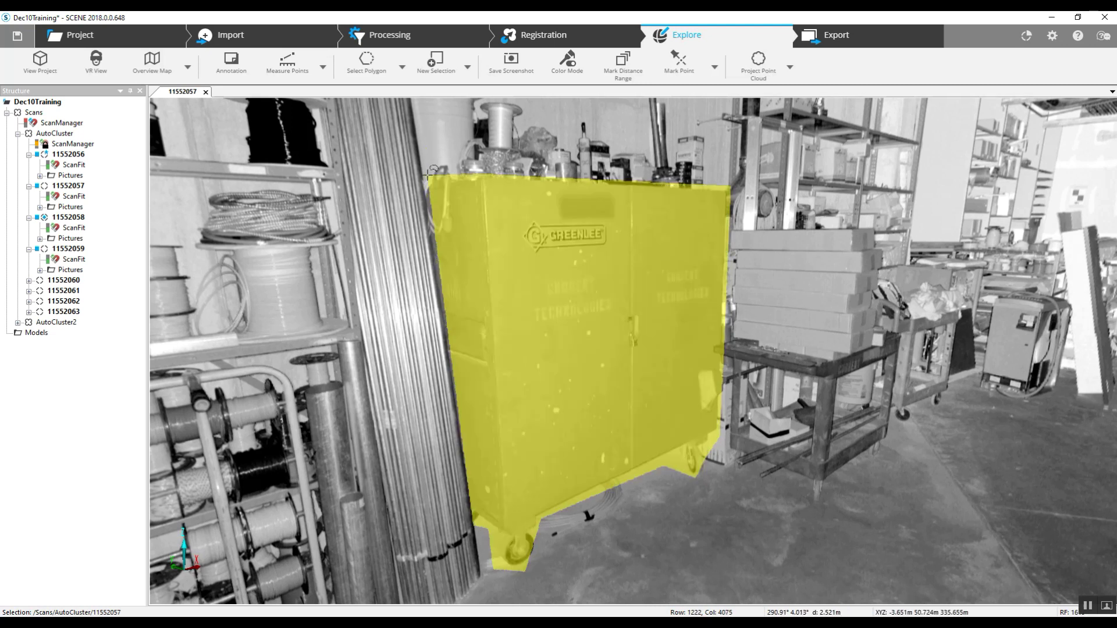
Delete the selected cabinet's scan points from scan 11552057.
{"action": "right_click", "coordinate": [494, 233]}
{"action": "mouse_move", "coordinate": [533, 278]}
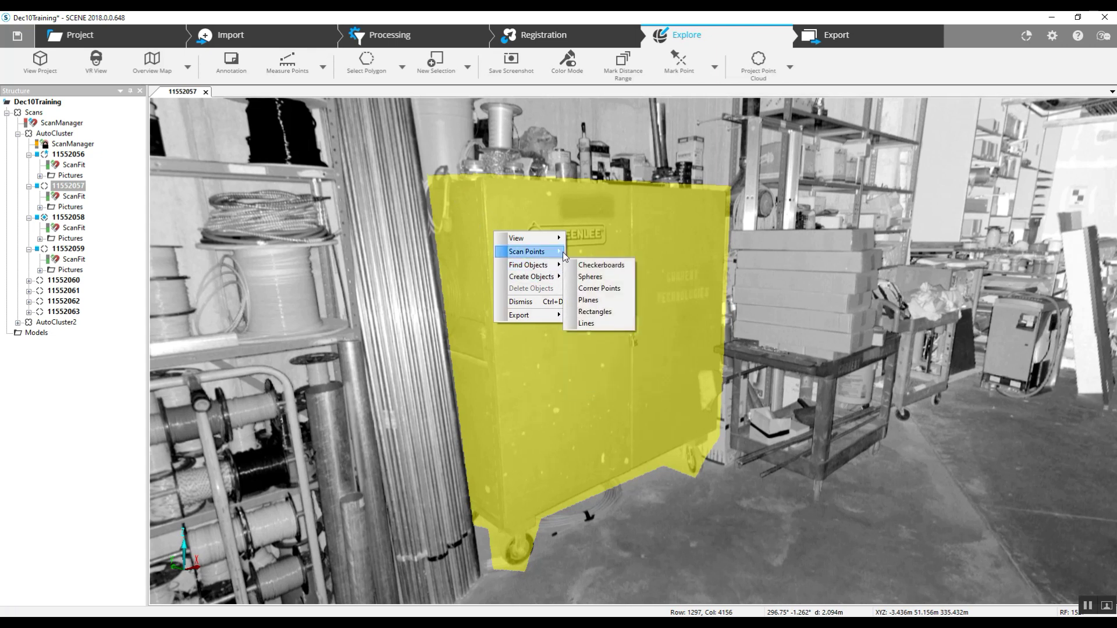
{"action": "mouse_move", "coordinate": [559, 252]}
{"action": "left_click", "coordinate": [583, 264]}
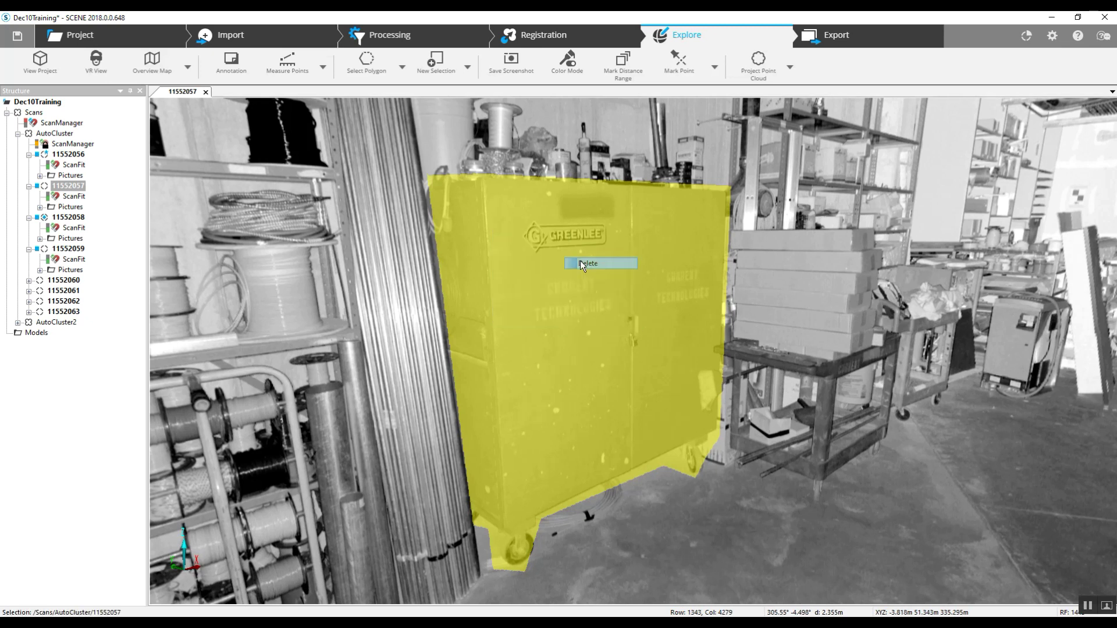
{"action": "left_click", "coordinate": [599, 365]}
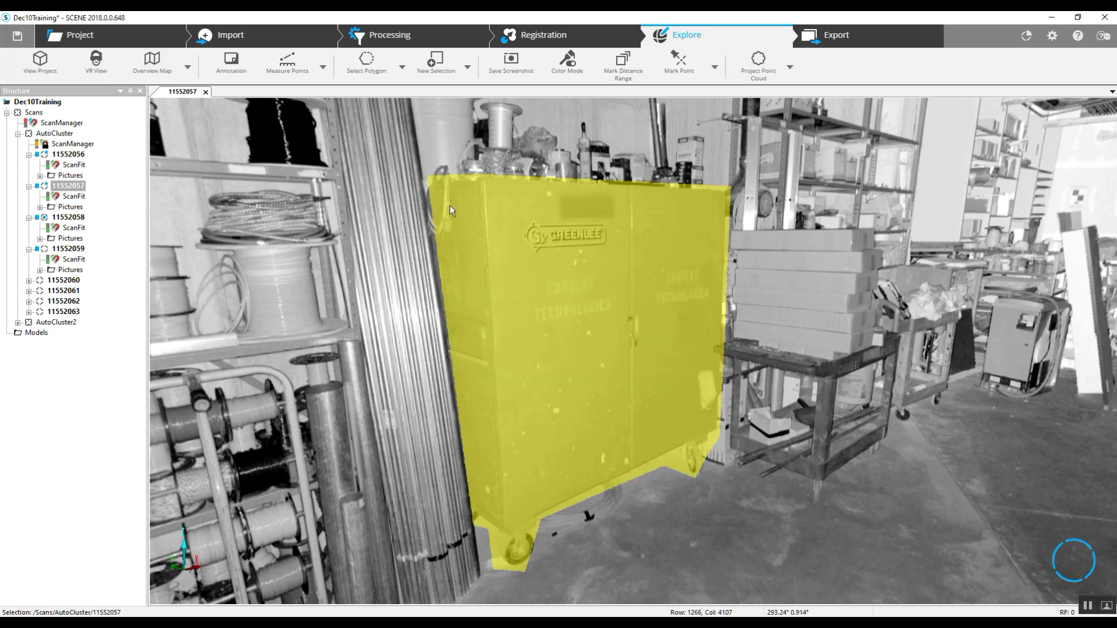
Open scan 11552058 and draw a polygon selection around the Greenlee cabinet down to its wheels.
{"action": "double_click", "coordinate": [70, 217]}
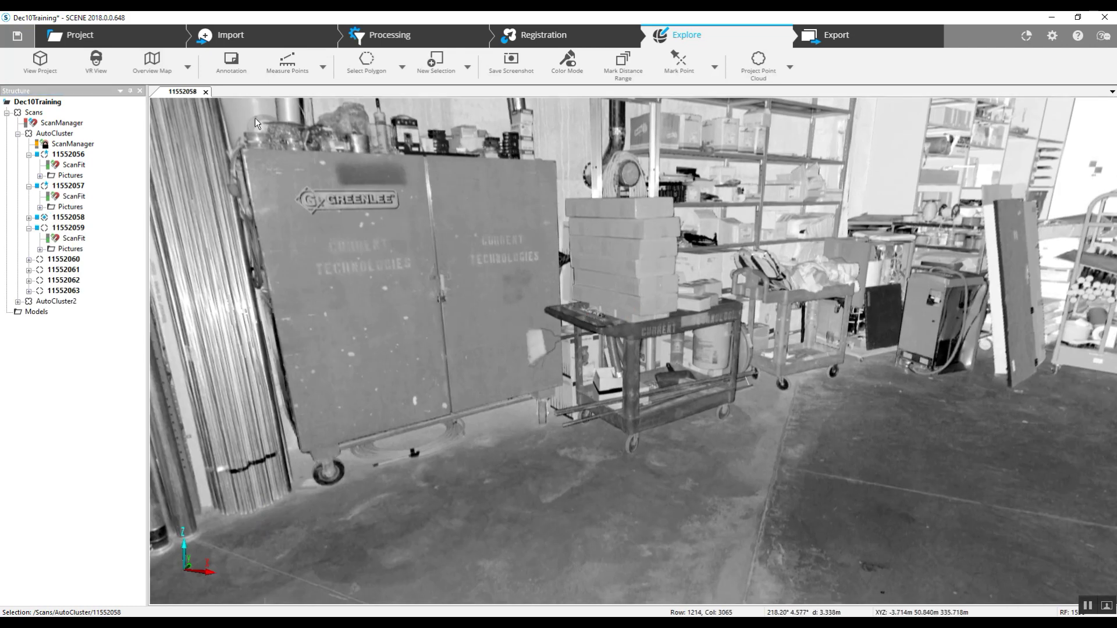
{"action": "left_click", "coordinate": [402, 68]}
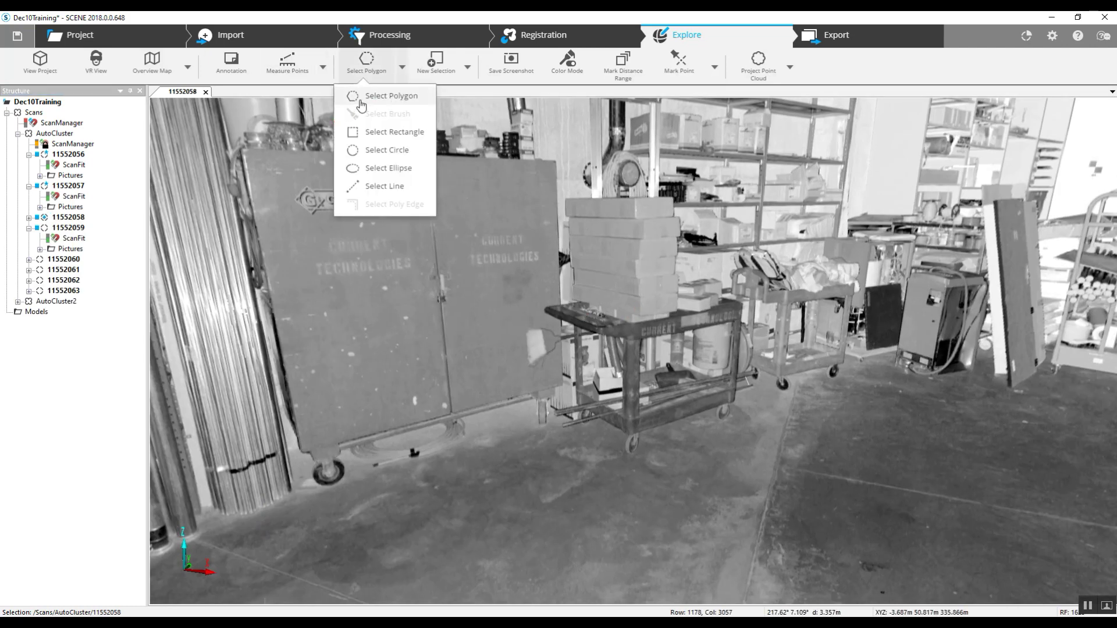
{"action": "left_click", "coordinate": [372, 97]}
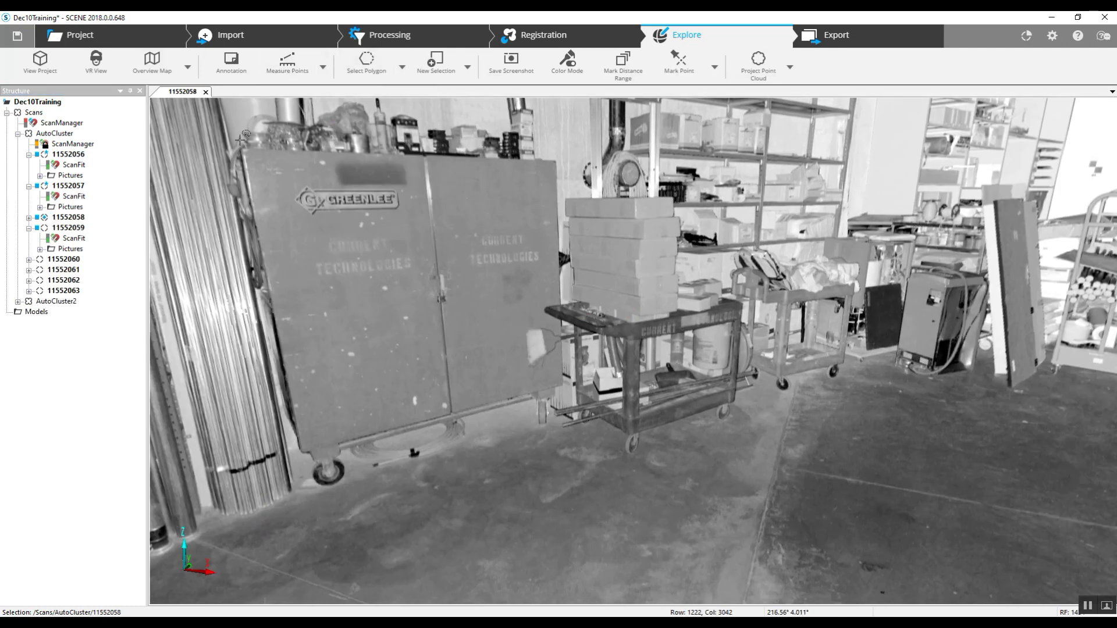
{"action": "left_click", "coordinate": [550, 157]}
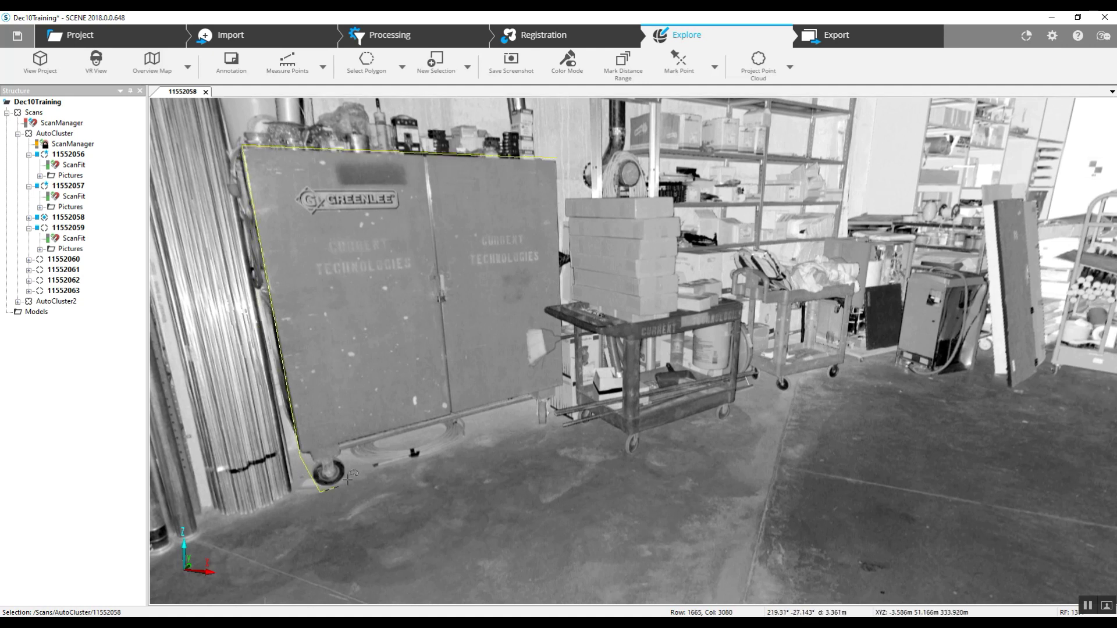
{"action": "left_click", "coordinate": [418, 437]}
{"action": "left_click", "coordinate": [561, 416]}
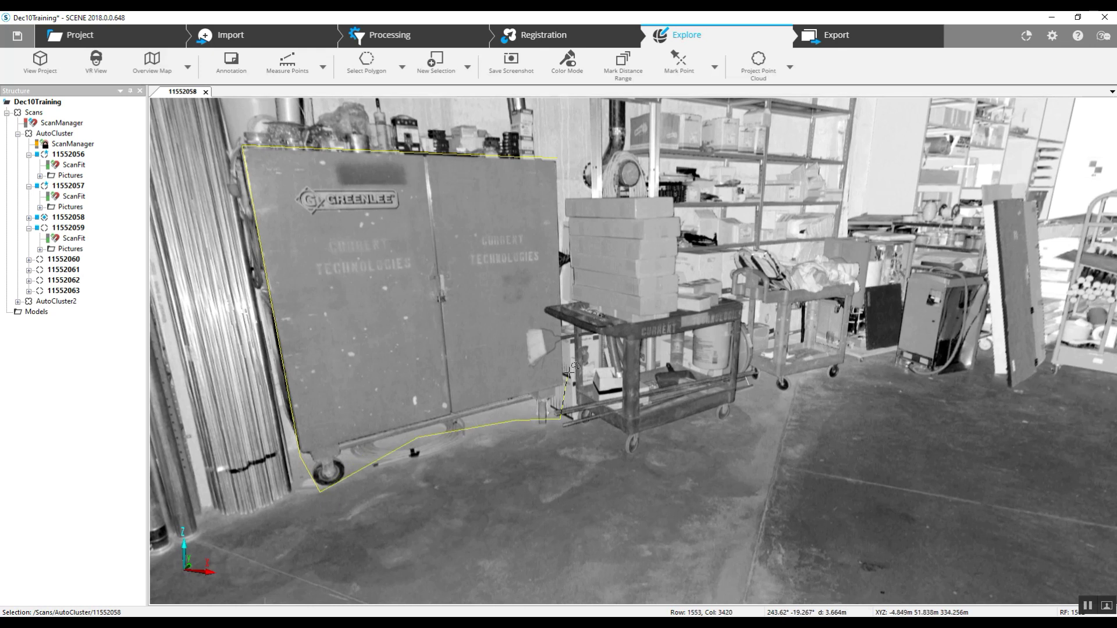
{"action": "left_click", "coordinate": [564, 154]}
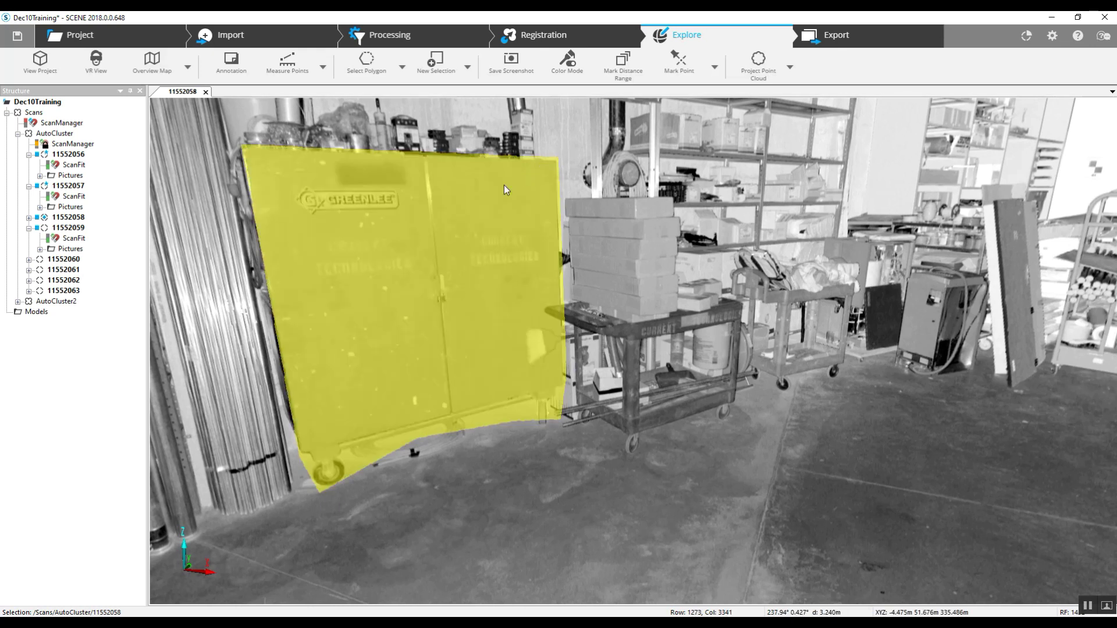
Delete the scan points of the selected cabinet in scan 11552058.
{"action": "right_click", "coordinate": [504, 186]}
{"action": "mouse_move", "coordinate": [528, 210]}
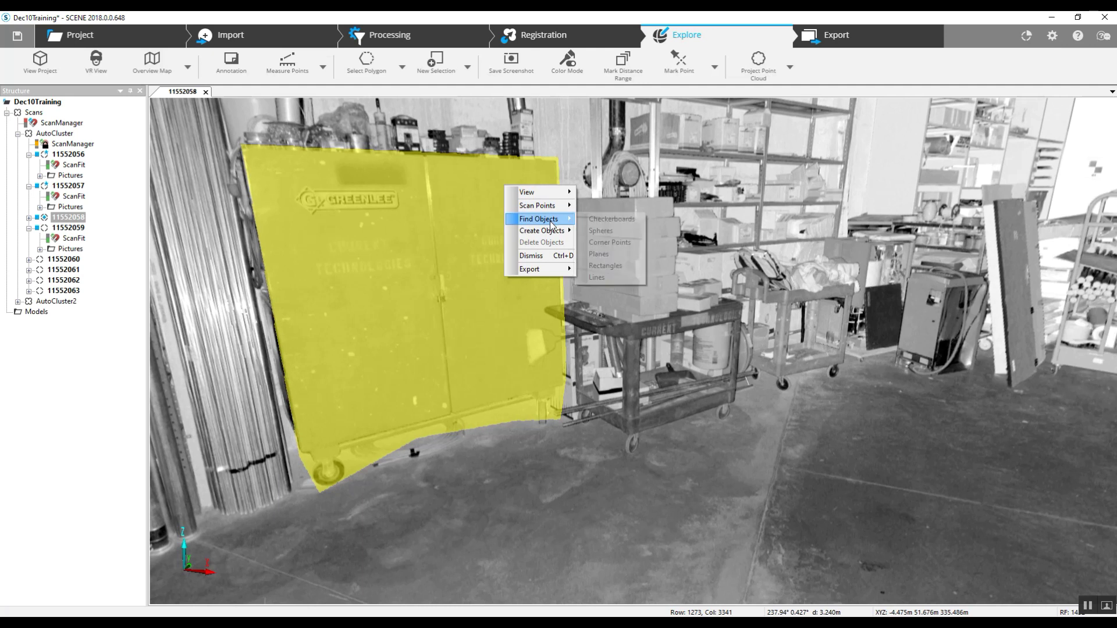
{"action": "left_click", "coordinate": [594, 219]}
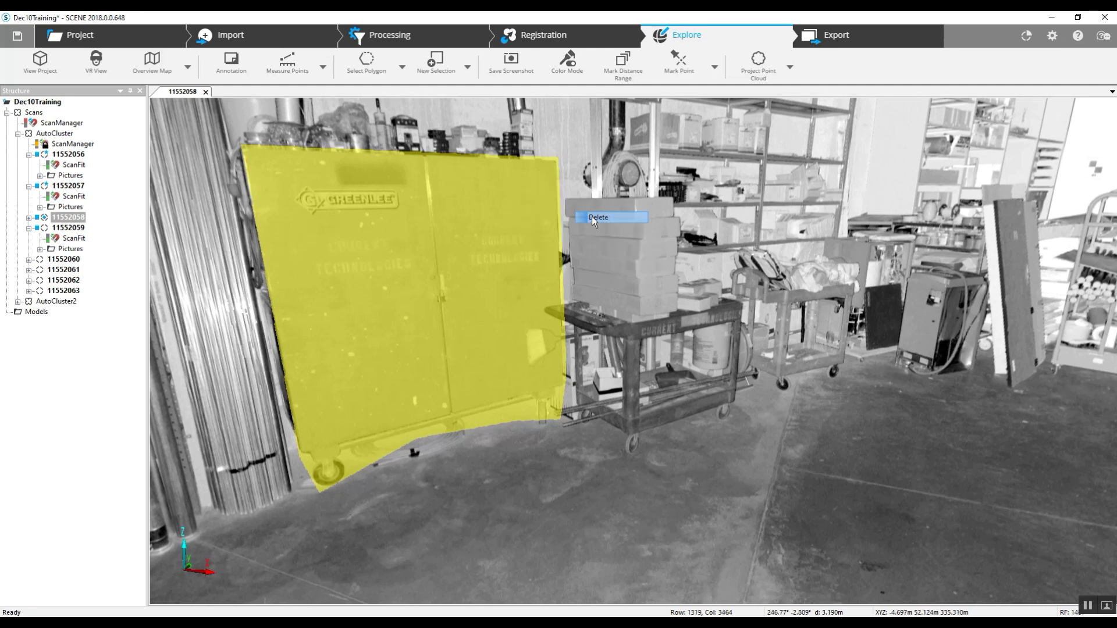
{"action": "left_click", "coordinate": [590, 363]}
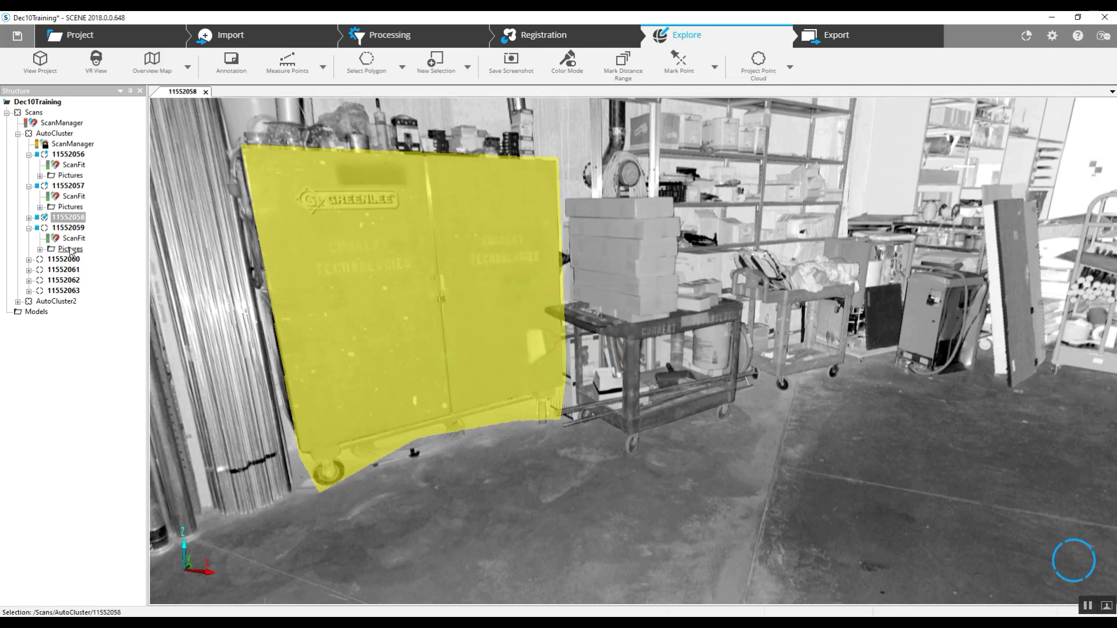
Open scan 11552059 and outline the exposed part of the cabinet with a polygon selection, leaving out the stacked boxes and cart in front.
{"action": "double_click", "coordinate": [68, 228]}
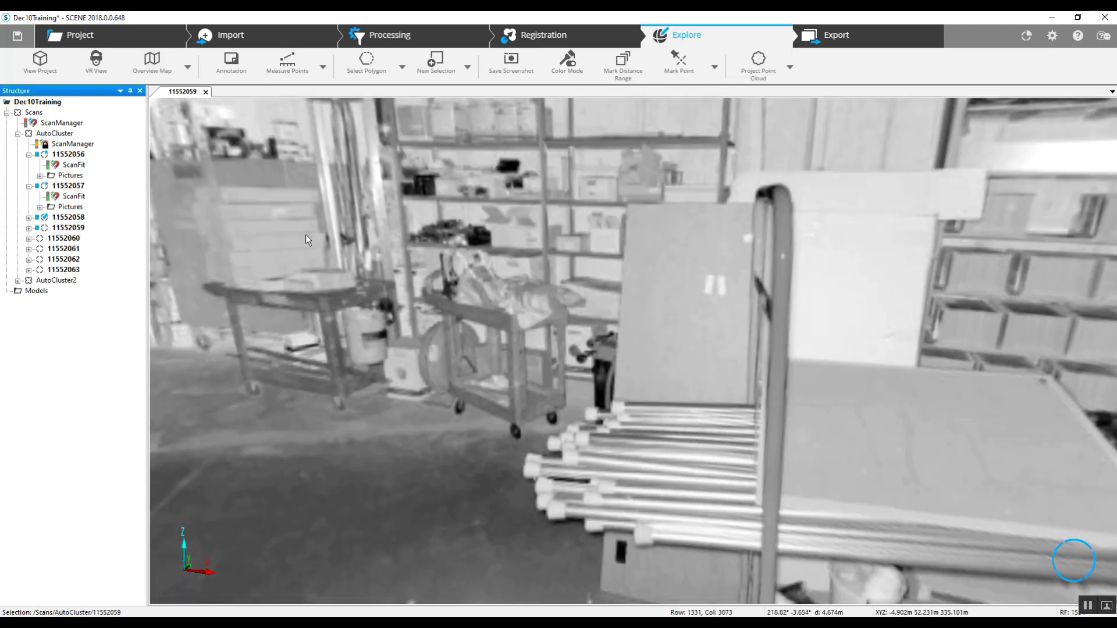
{"action": "left_click_drag", "start_coordinate": [467, 271], "coordinate": [542, 394]}
{"action": "scroll", "coordinate": [480, 358], "scroll_direction": "up", "scroll_amount": 4}
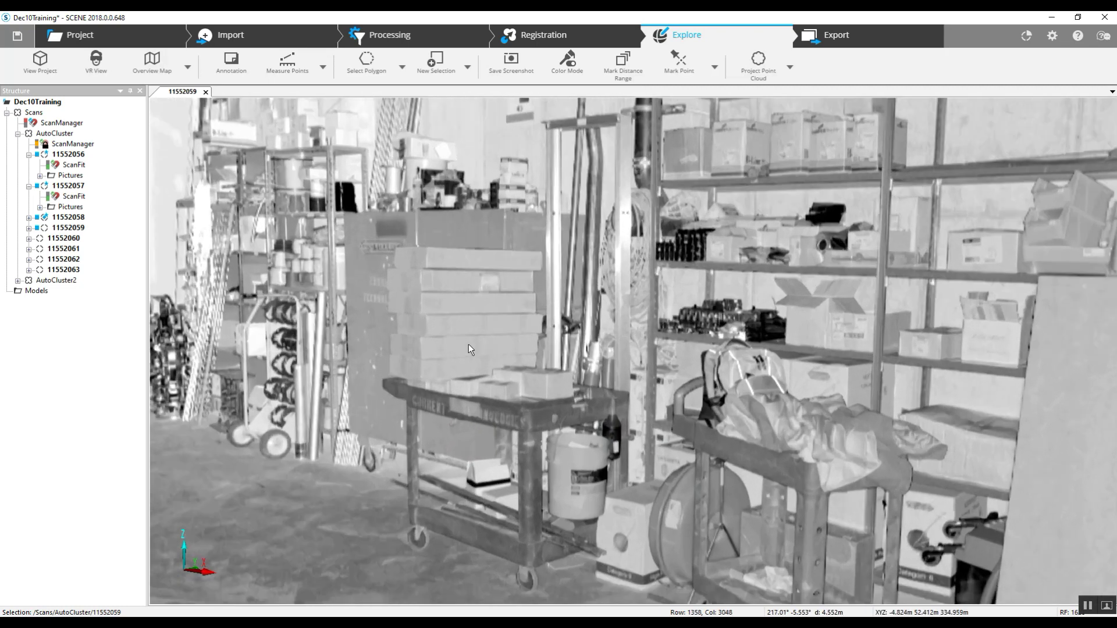
{"action": "left_click", "coordinate": [402, 68]}
{"action": "left_click", "coordinate": [381, 93]}
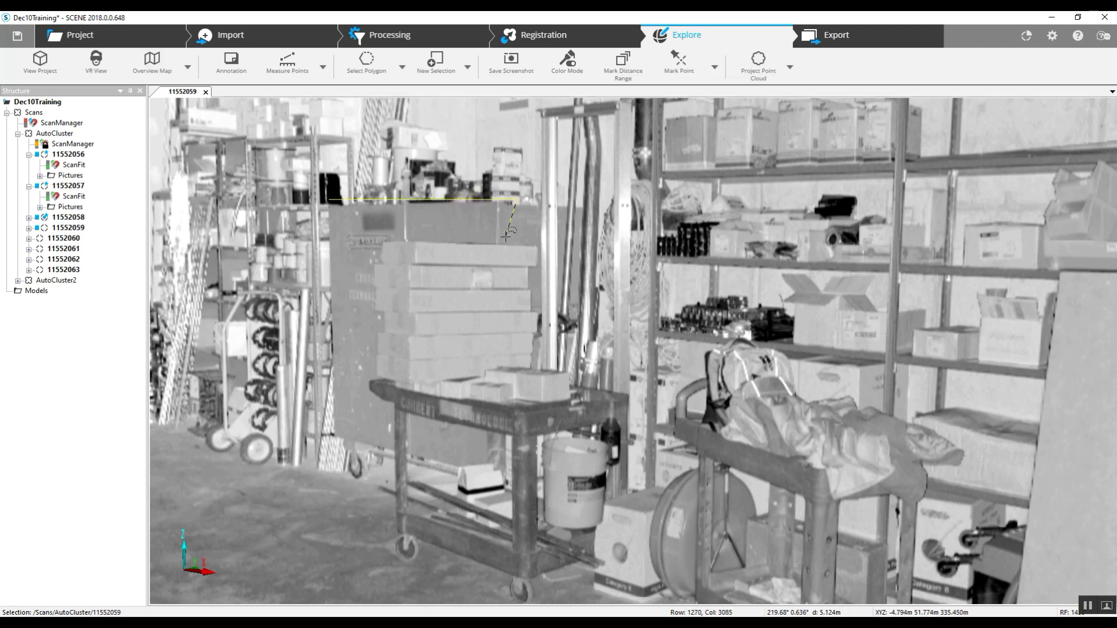
{"action": "left_click", "coordinate": [373, 266]}
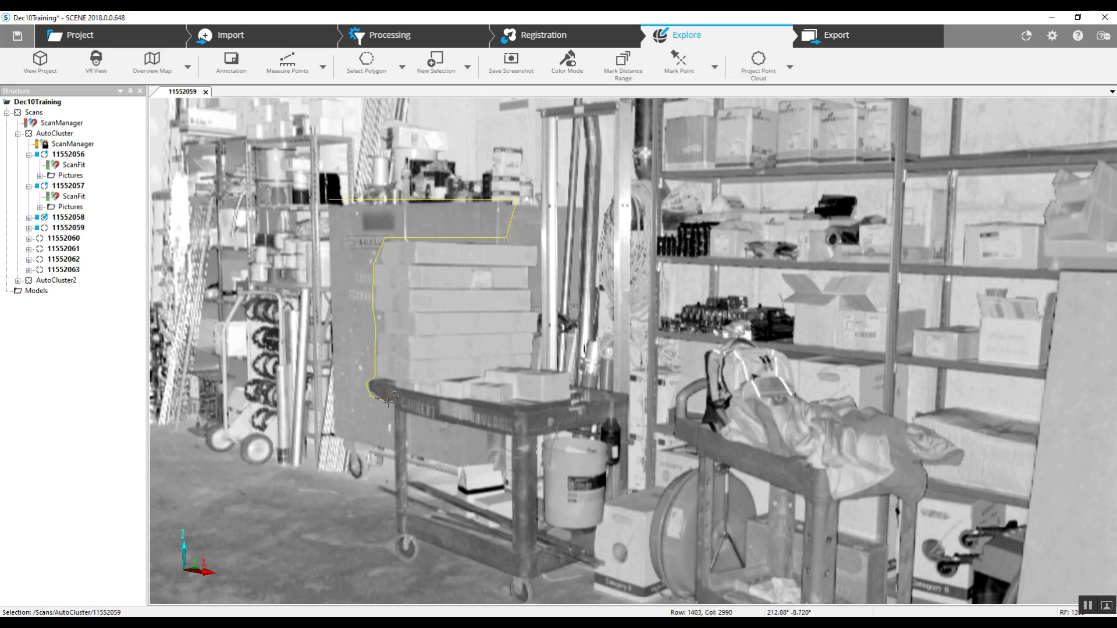
{"action": "left_click", "coordinate": [395, 475]}
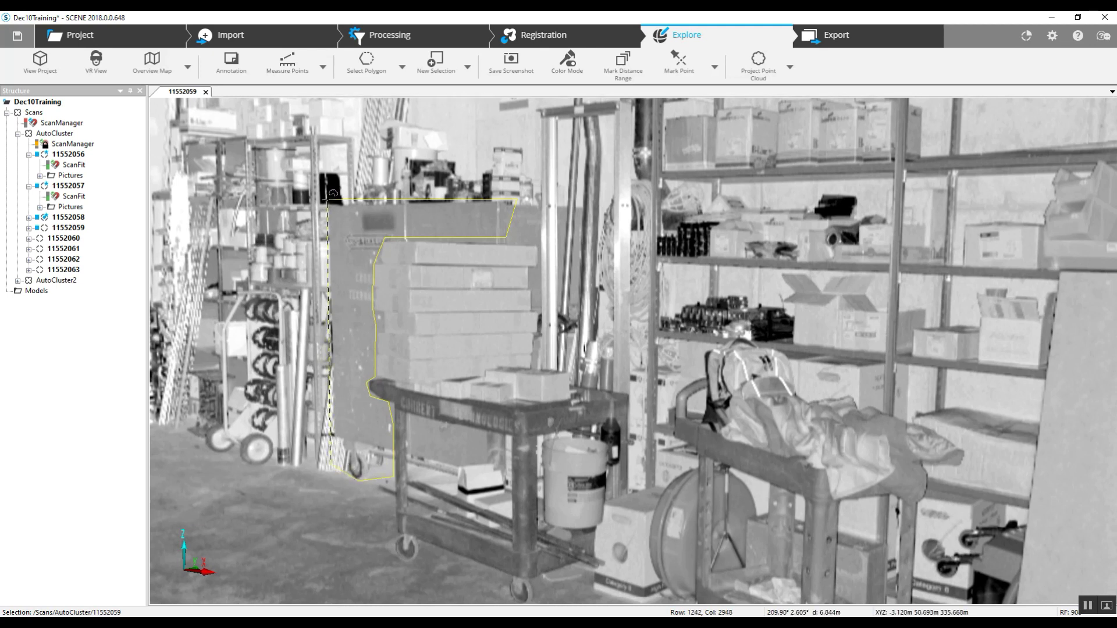
{"action": "left_click", "coordinate": [332, 193]}
Delete the scan points of the selected cabinet area in scan 11552059.
{"action": "right_click", "coordinate": [348, 212]}
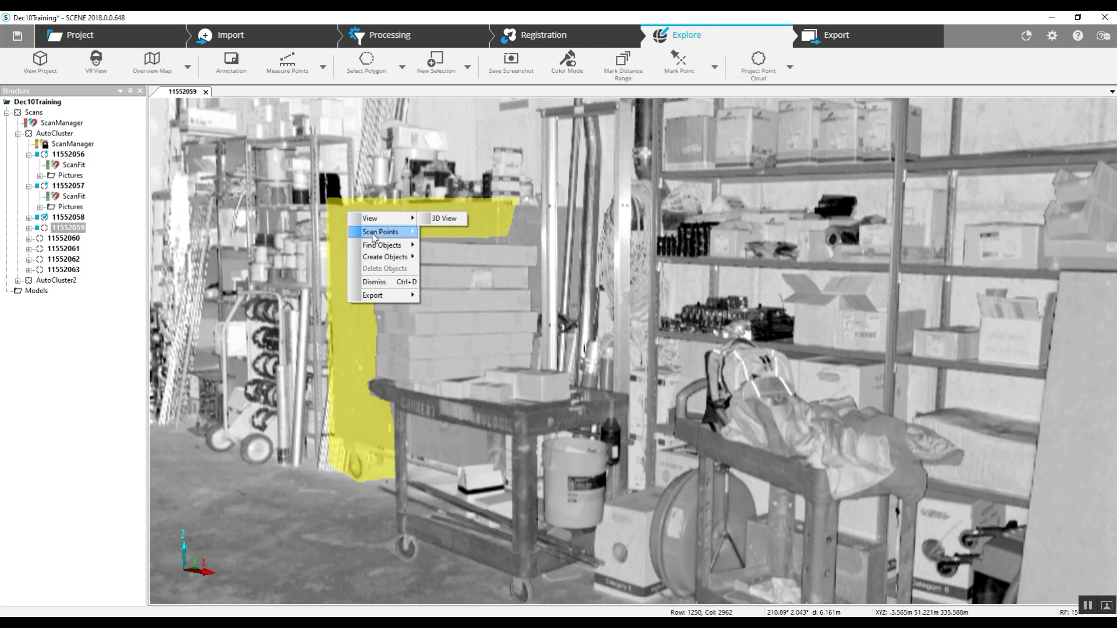
{"action": "left_click", "coordinate": [451, 245]}
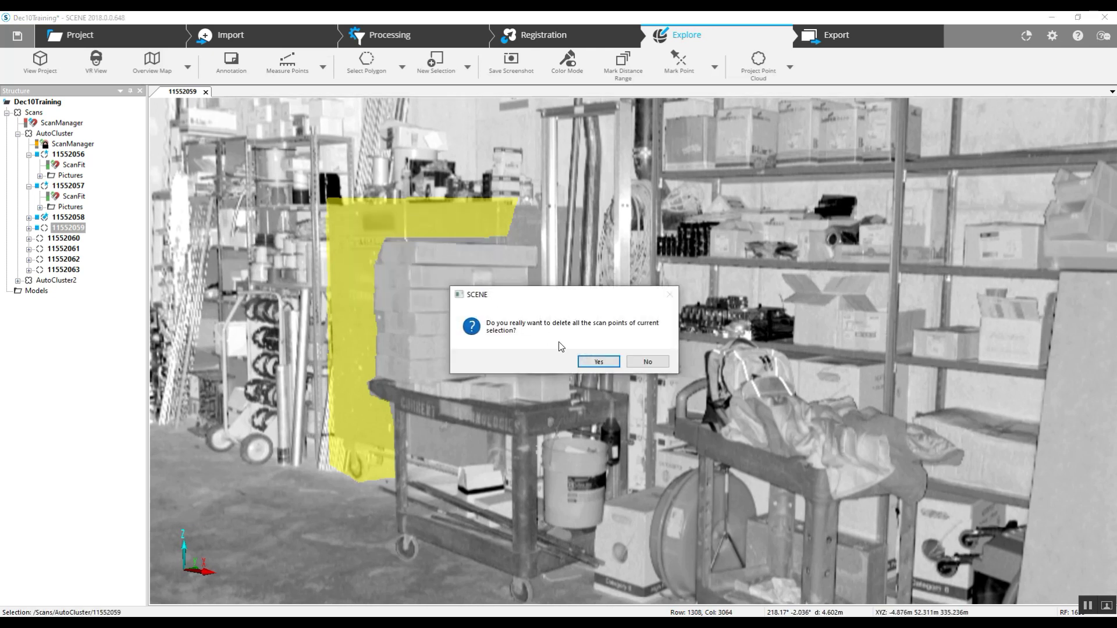
{"action": "left_click", "coordinate": [591, 365]}
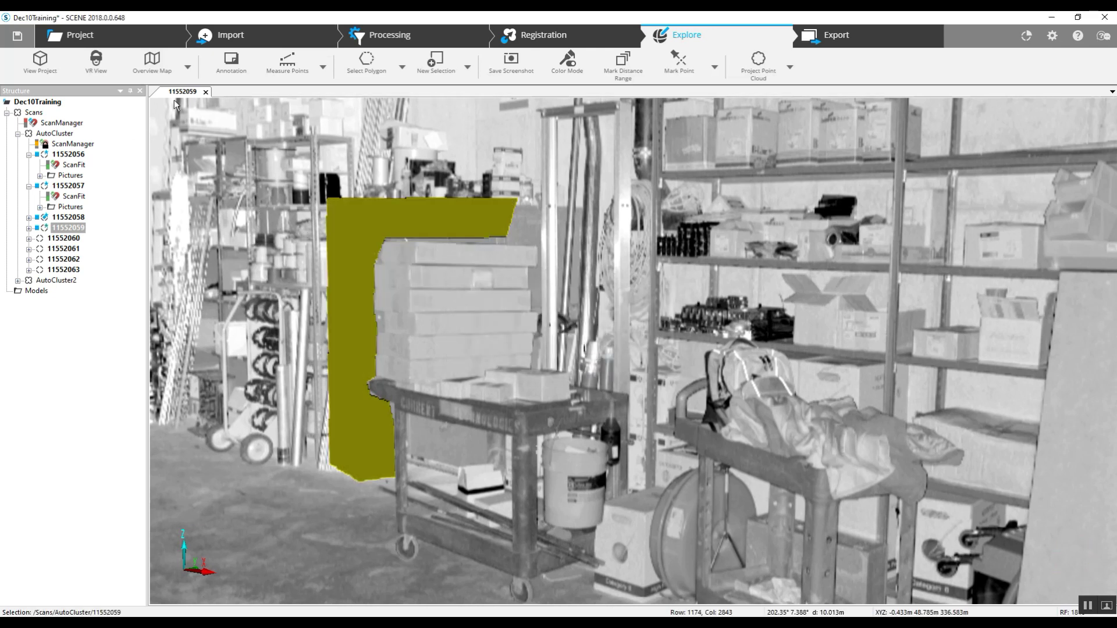
Close the view of scan 11552059 and save the project, sharing the changes with an empty comment.
{"action": "left_click", "coordinate": [206, 93]}
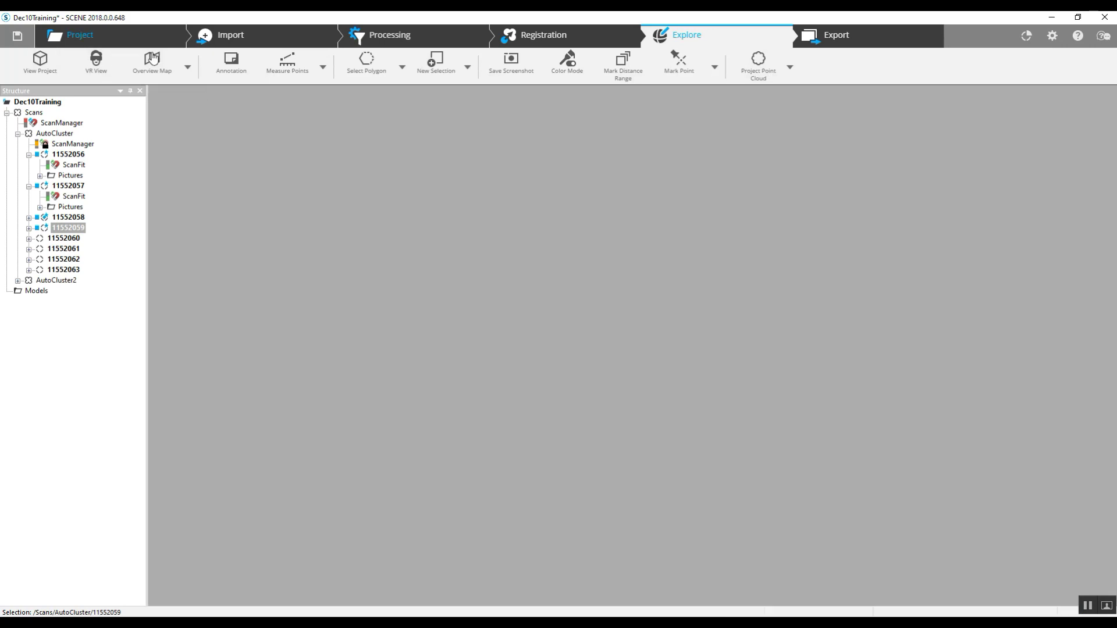
{"action": "left_click", "coordinate": [16, 37]}
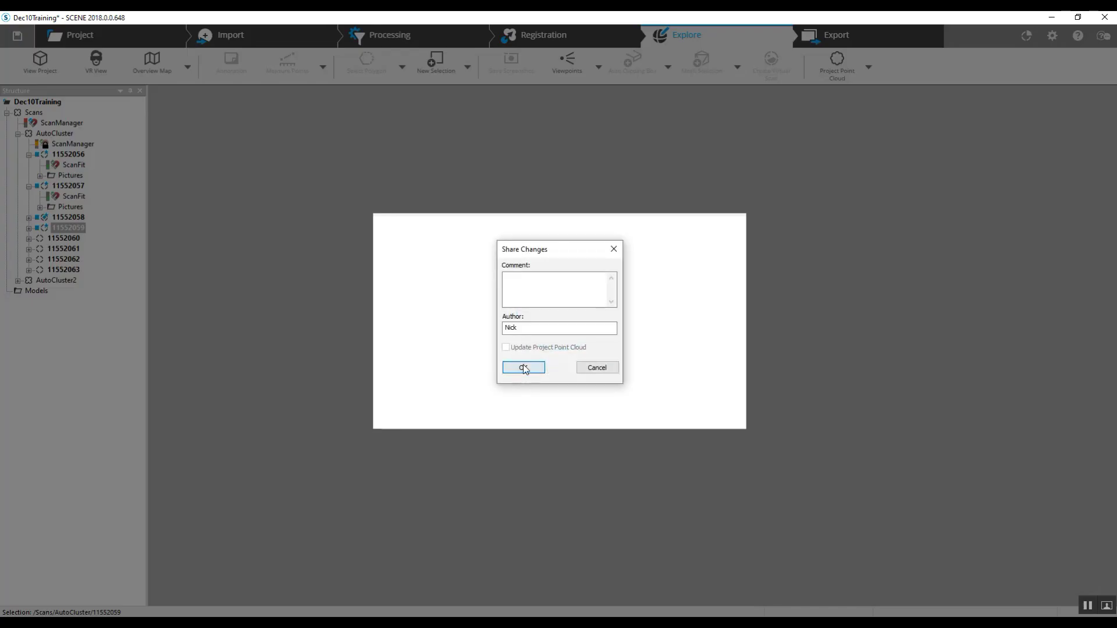
{"action": "left_click", "coordinate": [523, 367]}
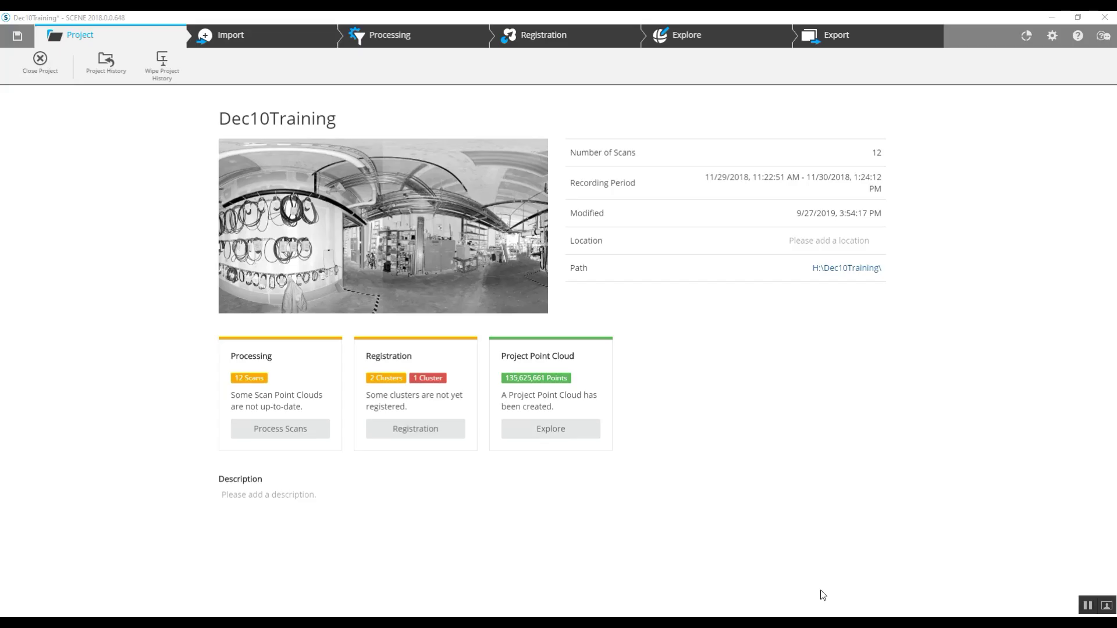
Open the project point cloud for exploring and lower the top face of the clipping box to cut away the ceiling.
{"action": "left_click", "coordinate": [710, 43]}
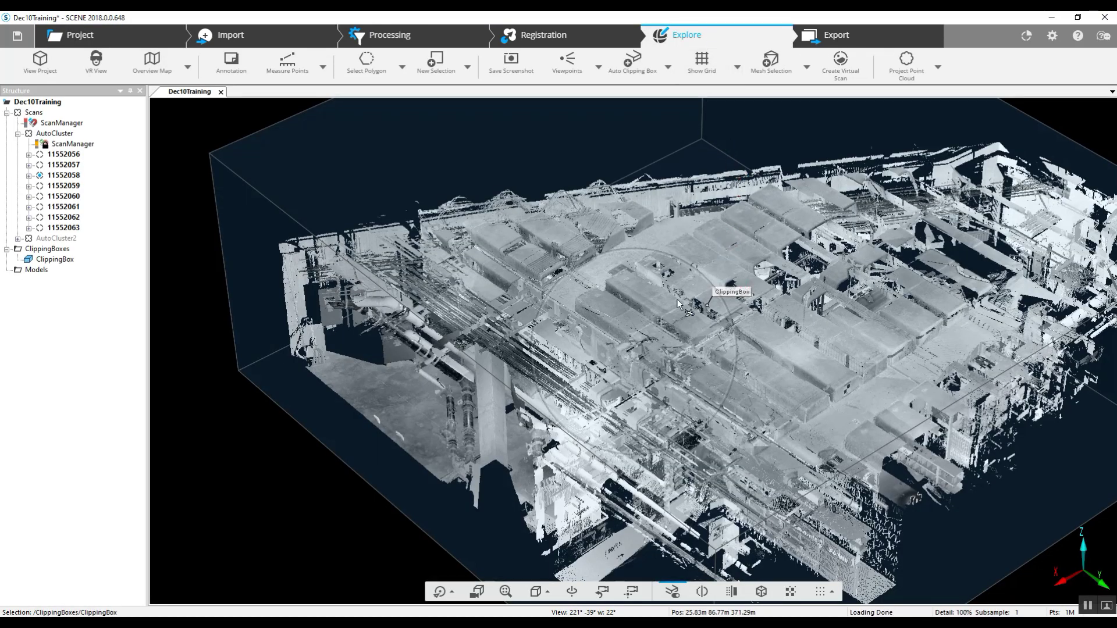
{"action": "left_click", "coordinate": [745, 236]}
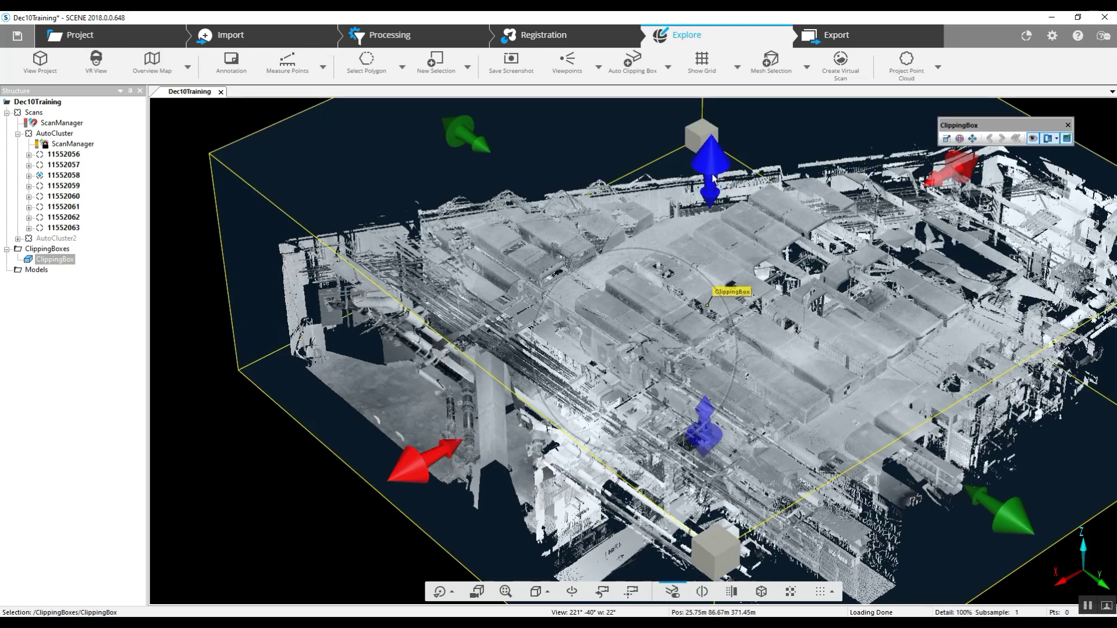
{"action": "left_click_drag", "start_coordinate": [714, 178], "coordinate": [720, 264]}
Examine the area along the shelving wall where the cabinet was deleted, close up and from several angles.
{"action": "scroll", "coordinate": [669, 312], "scroll_direction": "up", "scroll_amount": 3}
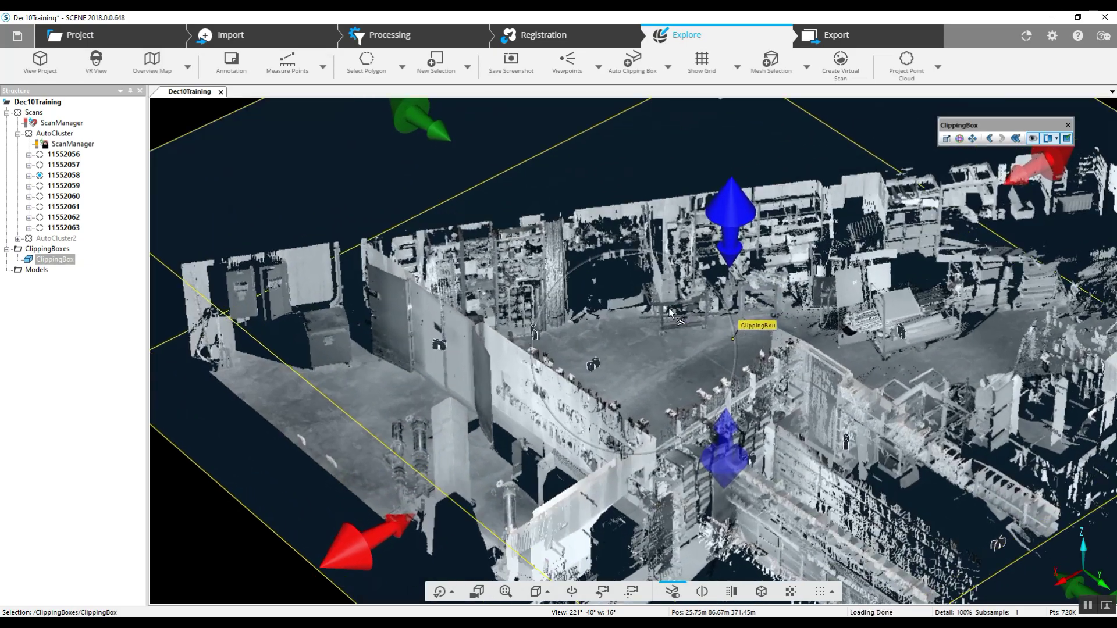
{"action": "scroll", "coordinate": [669, 311], "scroll_direction": "up", "scroll_amount": 2}
{"action": "scroll", "coordinate": [634, 299], "scroll_direction": "up", "scroll_amount": 2}
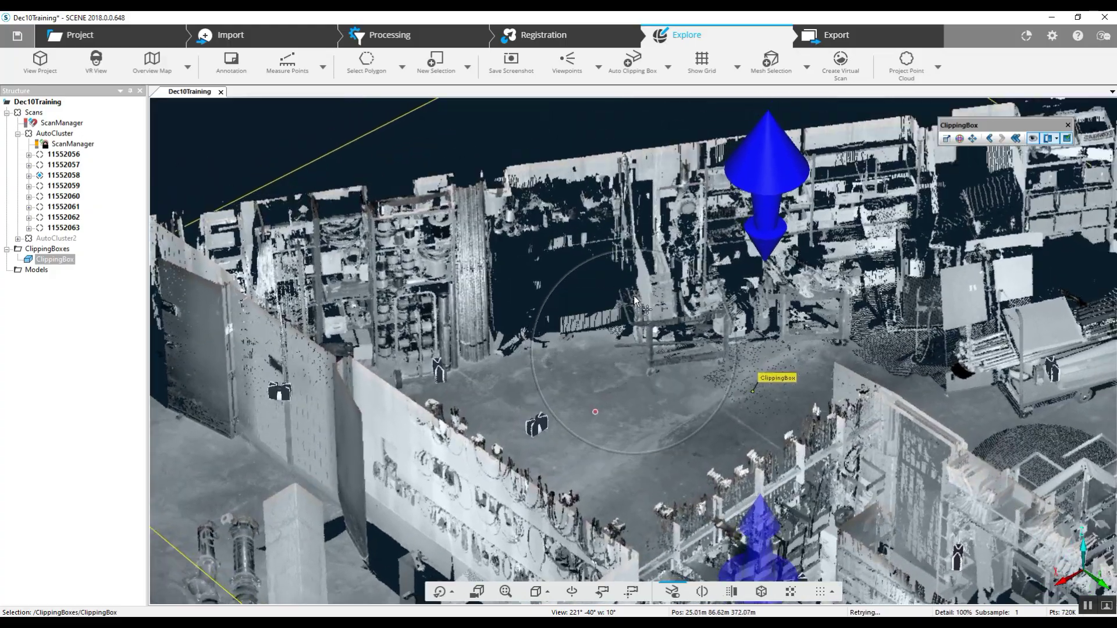
{"action": "left_click_drag", "start_coordinate": [634, 299], "coordinate": [772, 418]}
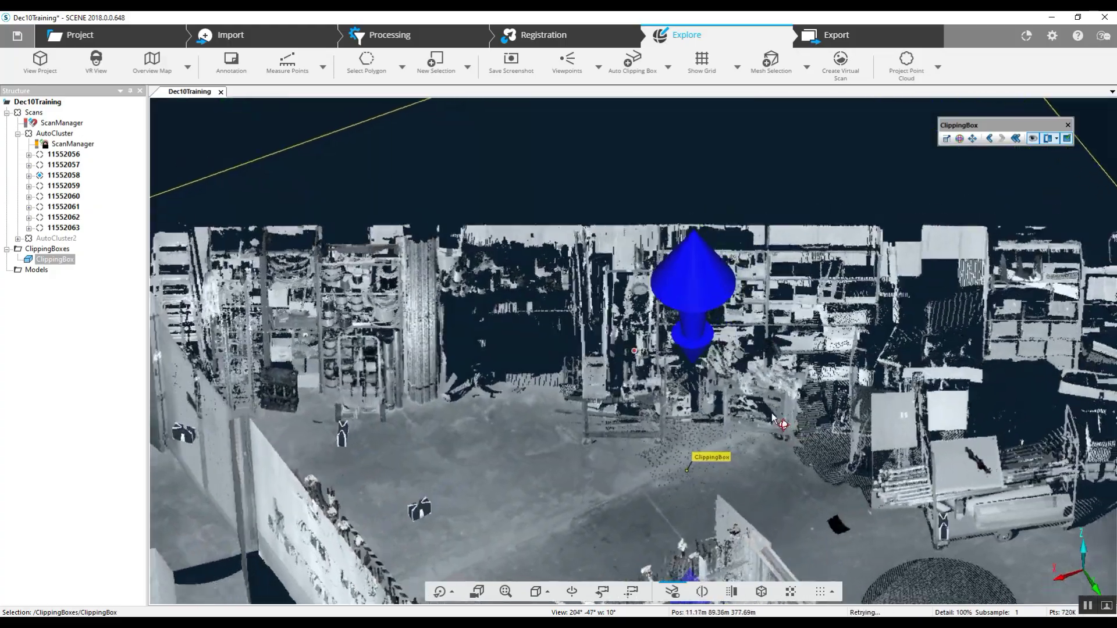
{"action": "scroll", "coordinate": [483, 375], "scroll_direction": "up", "scroll_amount": 3}
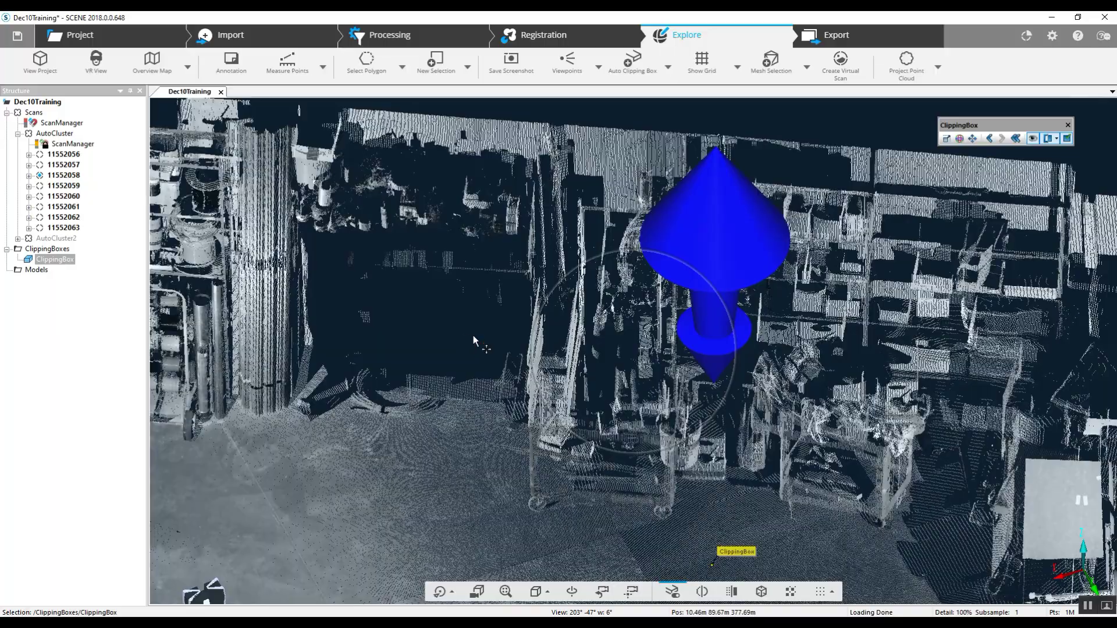
{"action": "right_click_drag", "start_coordinate": [473, 342], "coordinate": [877, 245]}
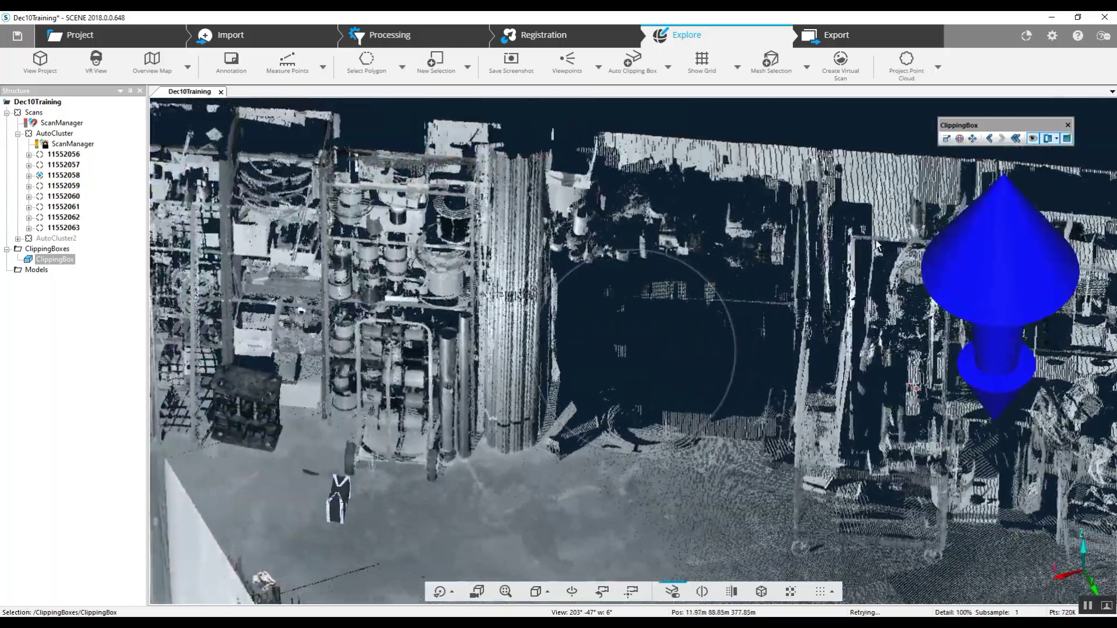
{"action": "scroll", "coordinate": [849, 253], "scroll_direction": "up", "scroll_amount": 2}
{"action": "left_click_drag", "start_coordinate": [749, 463], "coordinate": [804, 443]}
{"action": "scroll", "coordinate": [581, 261], "scroll_direction": "down", "scroll_amount": 5}
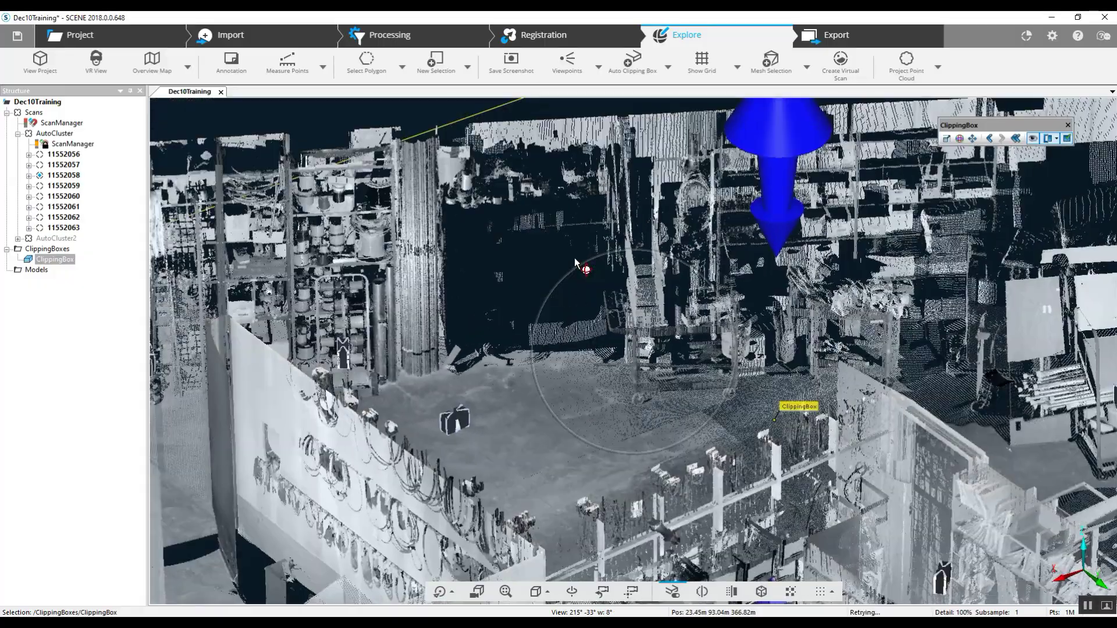
{"action": "mouse_move", "coordinate": [575, 259]}
{"action": "left_mouse_down"}
{"action": "mouse_move", "coordinate": [683, 350]}
{"action": "mouse_move", "coordinate": [612, 309]}
{"action": "mouse_move", "coordinate": [583, 307]}
{"action": "mouse_move", "coordinate": [675, 361]}
{"action": "mouse_move", "coordinate": [705, 362]}
{"action": "mouse_move", "coordinate": [732, 318]}
{"action": "mouse_move", "coordinate": [732, 282]}
{"action": "left_mouse_up"}
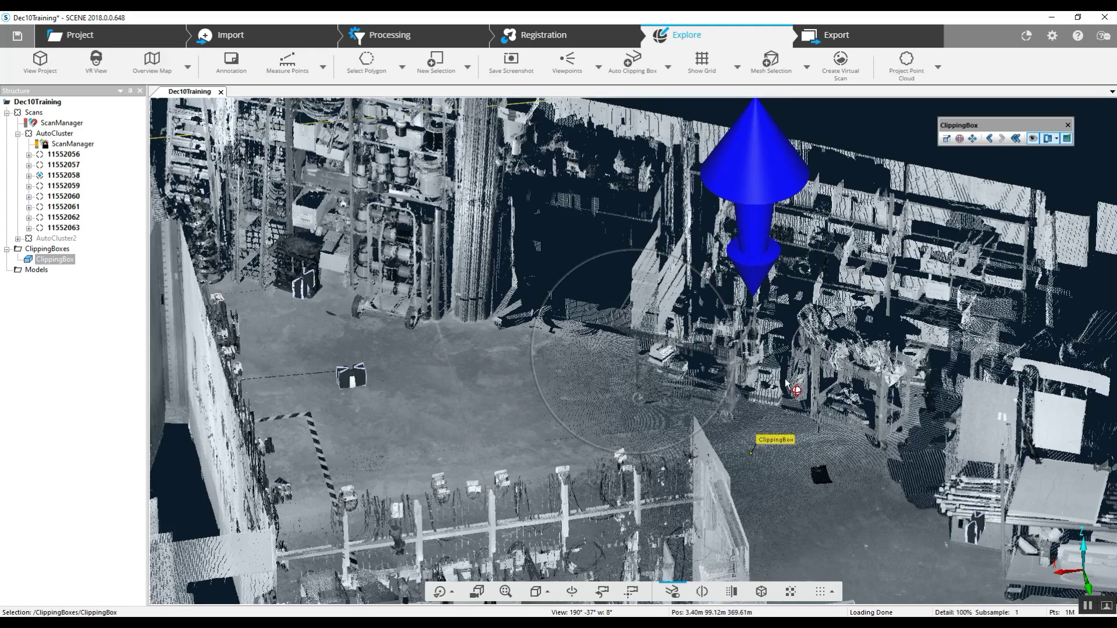
{"action": "left_click_drag", "start_coordinate": [829, 477], "coordinate": [769, 478]}
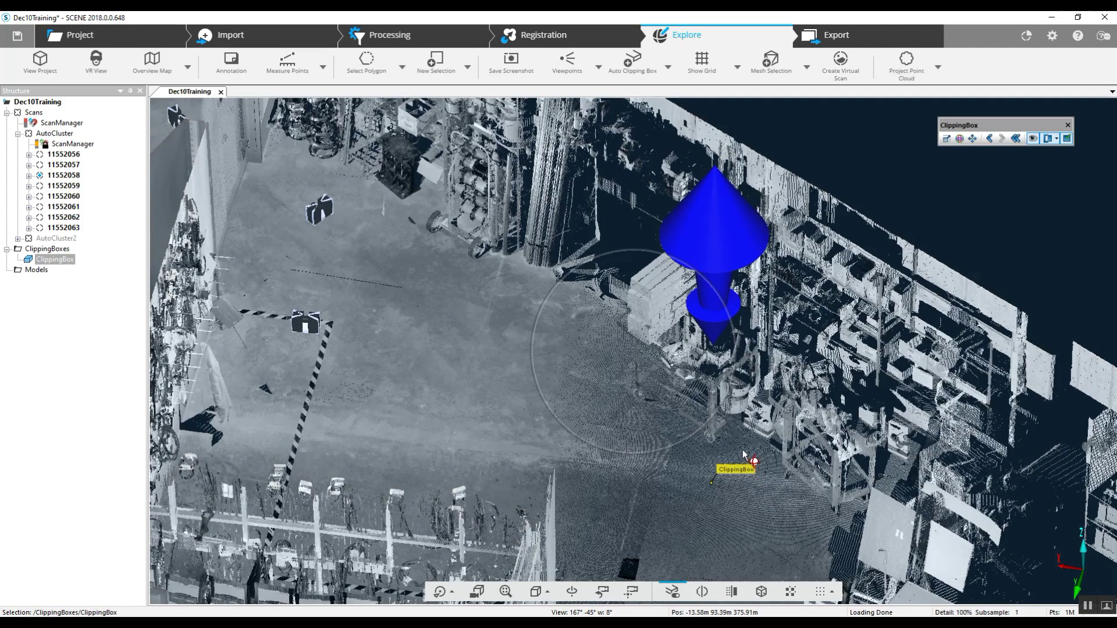